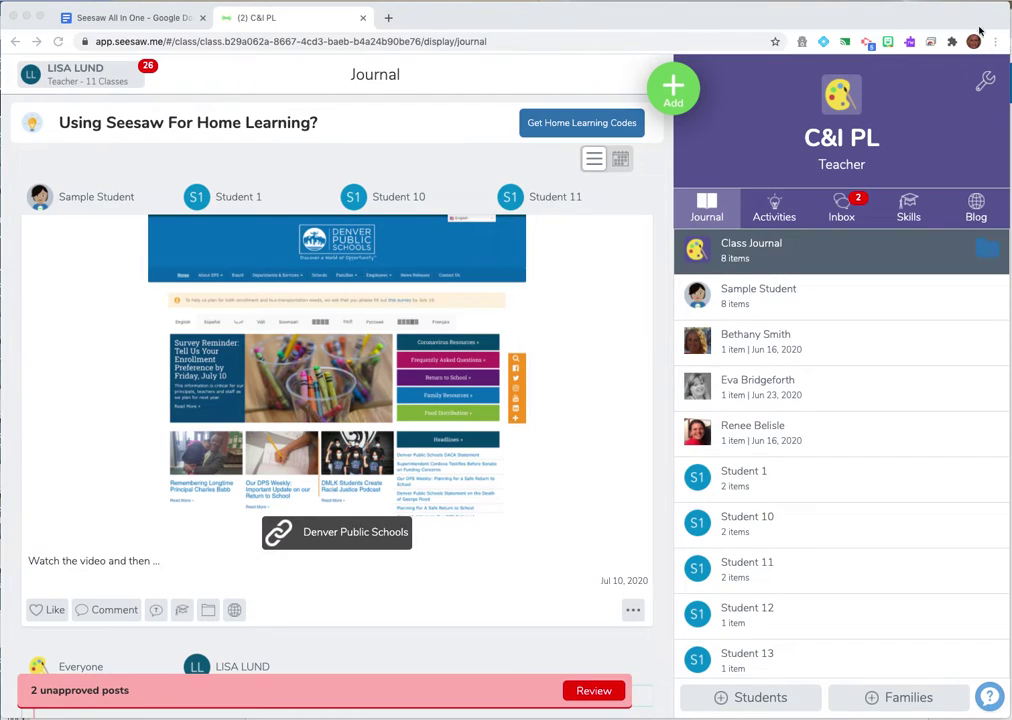
Open the class settings and switch both the class blog and student blog posting off and back on.
{"action": "left_click", "coordinate": [988, 81]}
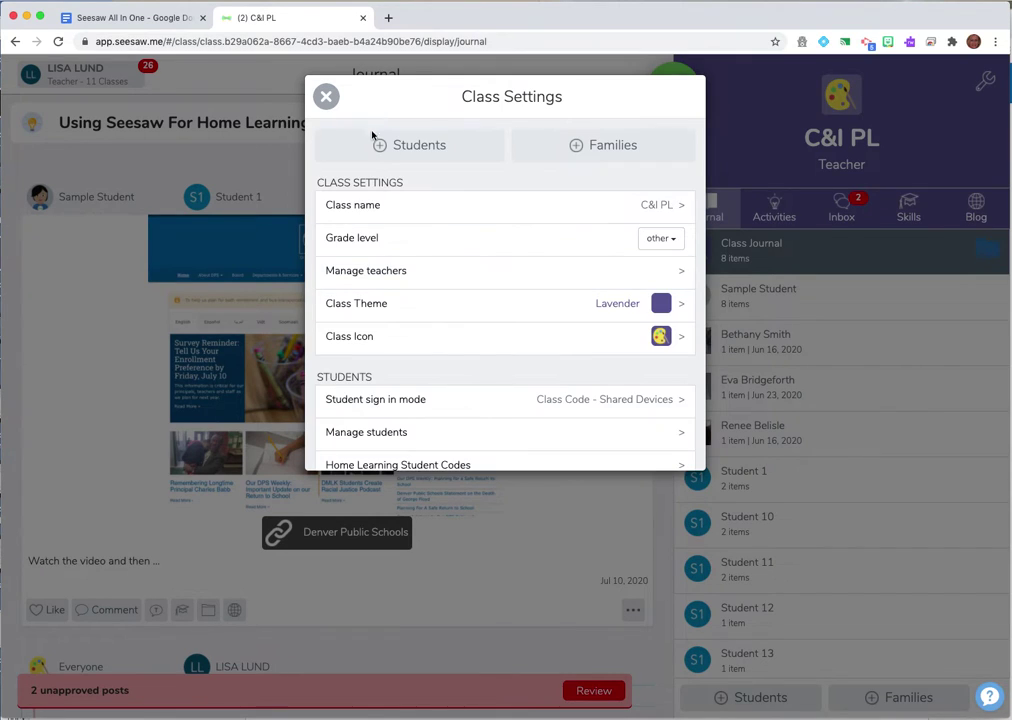
{"action": "scroll", "coordinate": [491, 295], "scroll_direction": "down", "scroll_amount": 3}
{"action": "scroll", "coordinate": [491, 296], "scroll_direction": "down", "scroll_amount": 8}
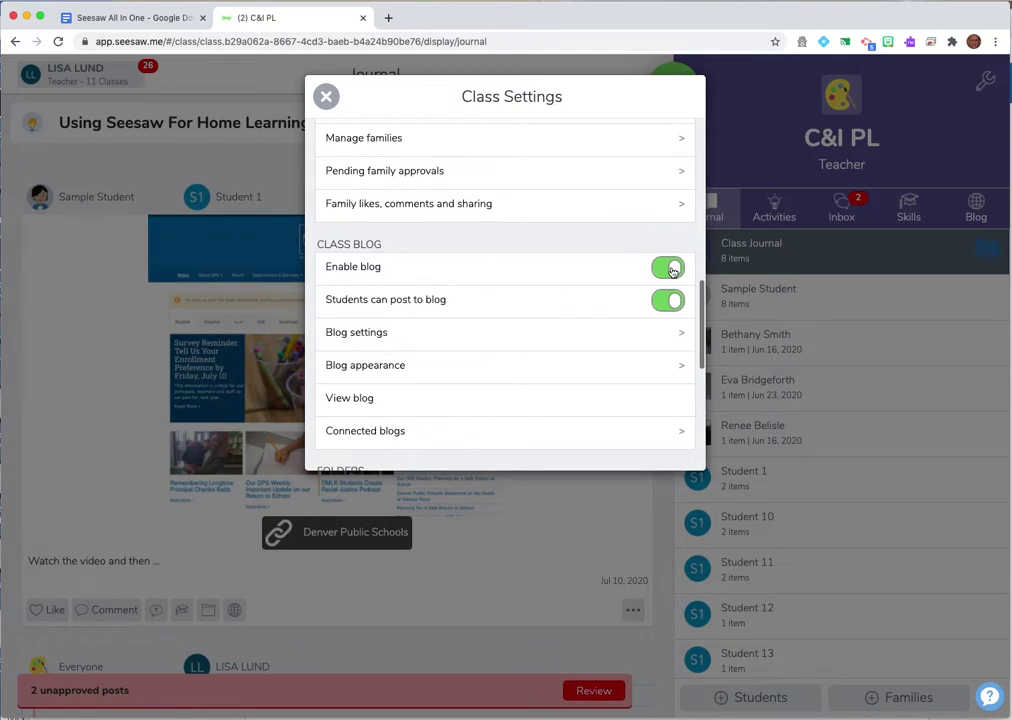
{"action": "left_click", "coordinate": [669, 270]}
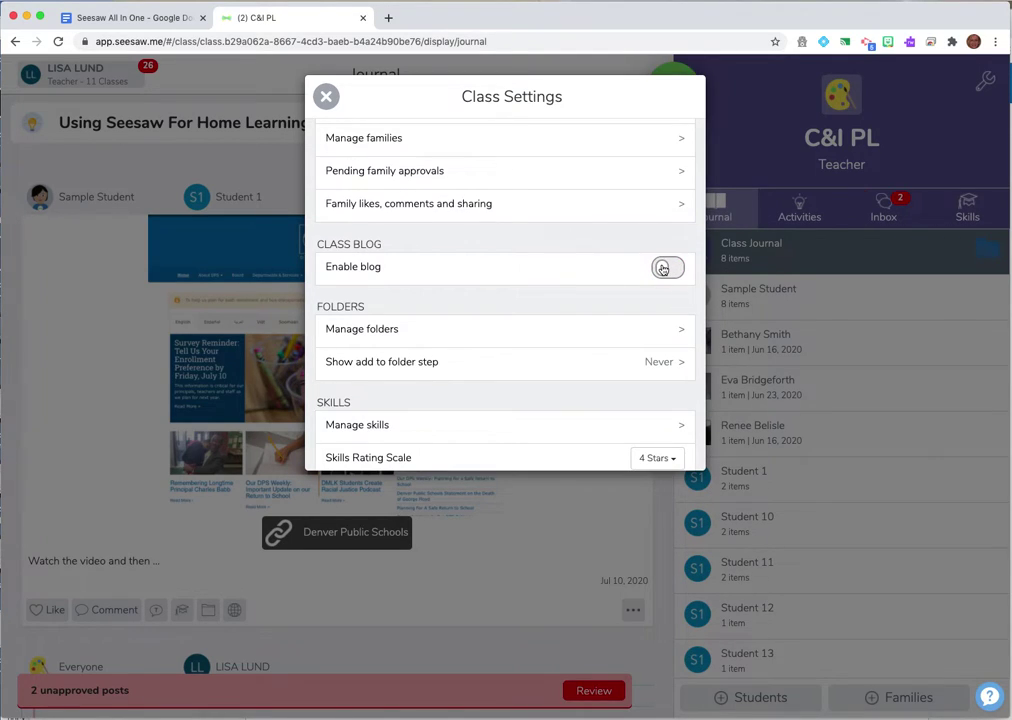
{"action": "left_click", "coordinate": [667, 269]}
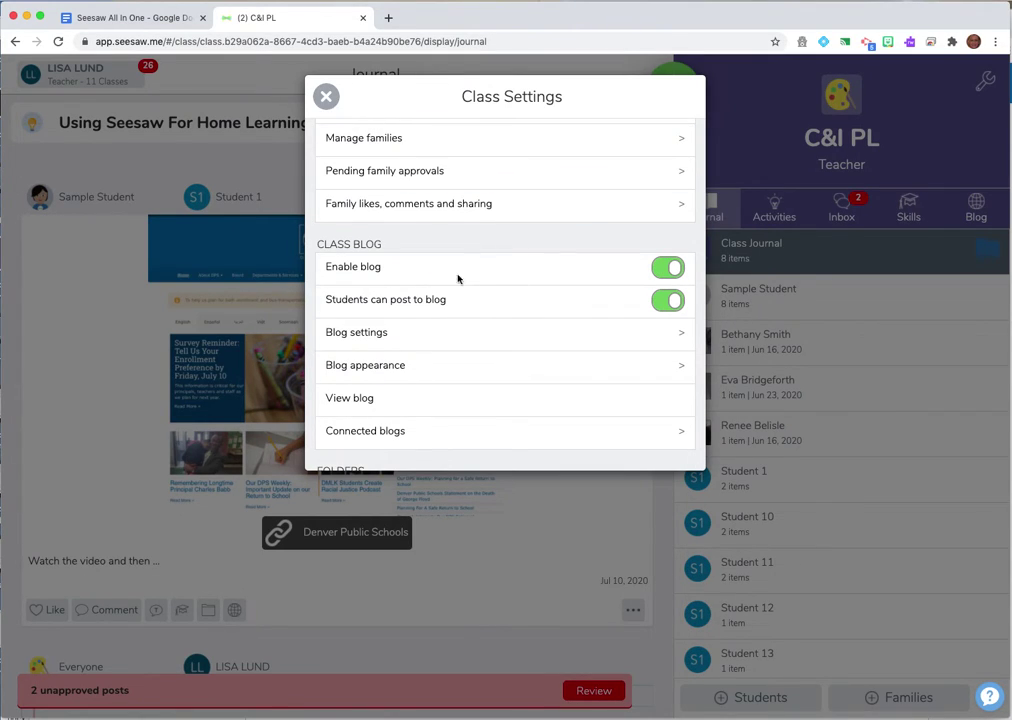
{"action": "left_click", "coordinate": [670, 303]}
{"action": "left_click", "coordinate": [665, 303]}
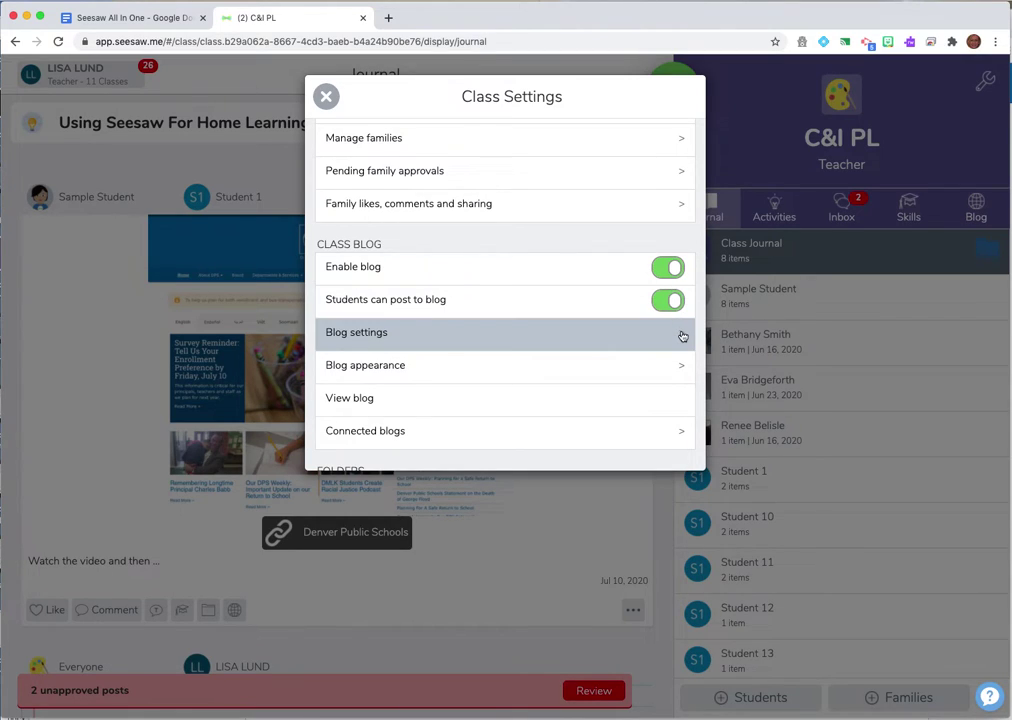
Review the class blog's settings and its appearance options, including the ways to add a header image.
{"action": "left_click", "coordinate": [682, 335]}
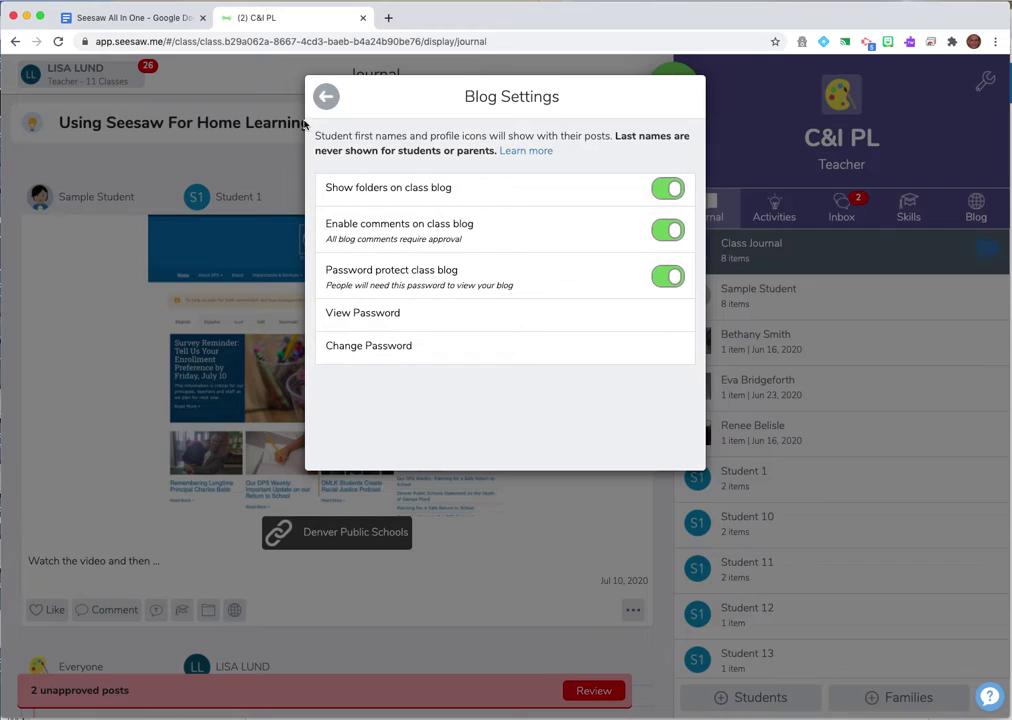
{"action": "left_click", "coordinate": [326, 97]}
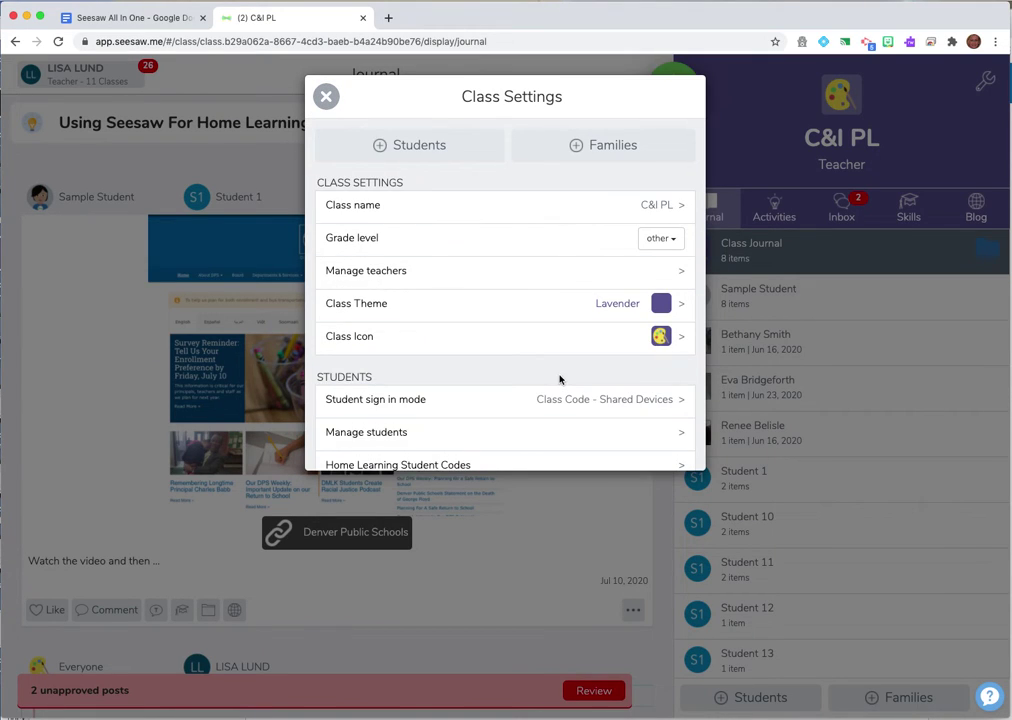
{"action": "scroll", "coordinate": [560, 380], "scroll_direction": "down", "scroll_amount": 10}
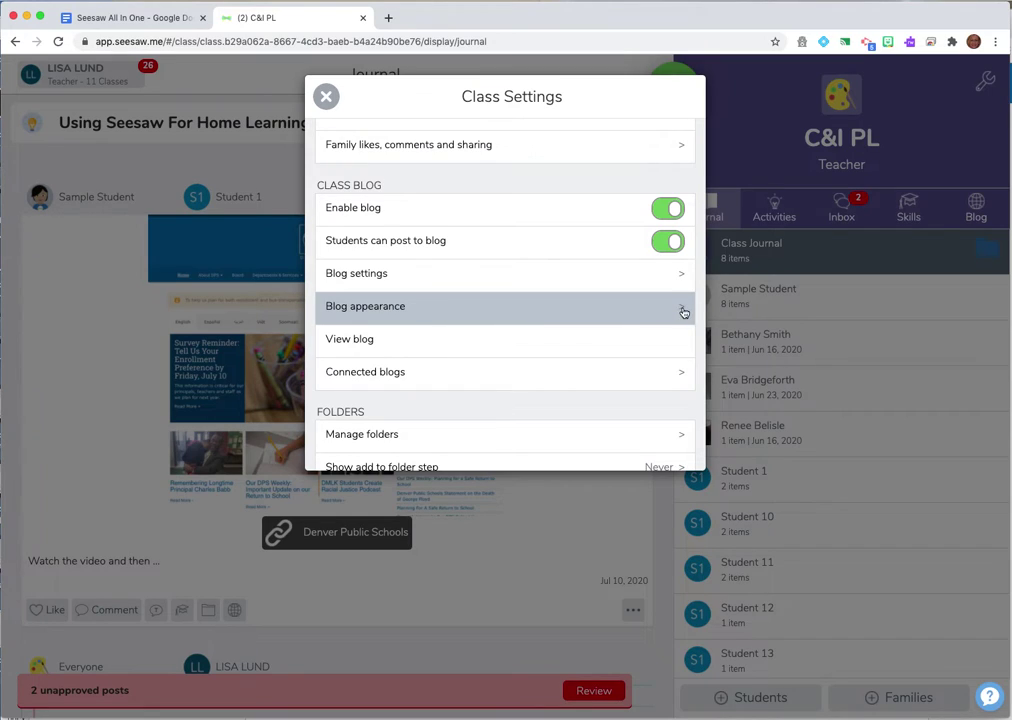
{"action": "left_click", "coordinate": [683, 311]}
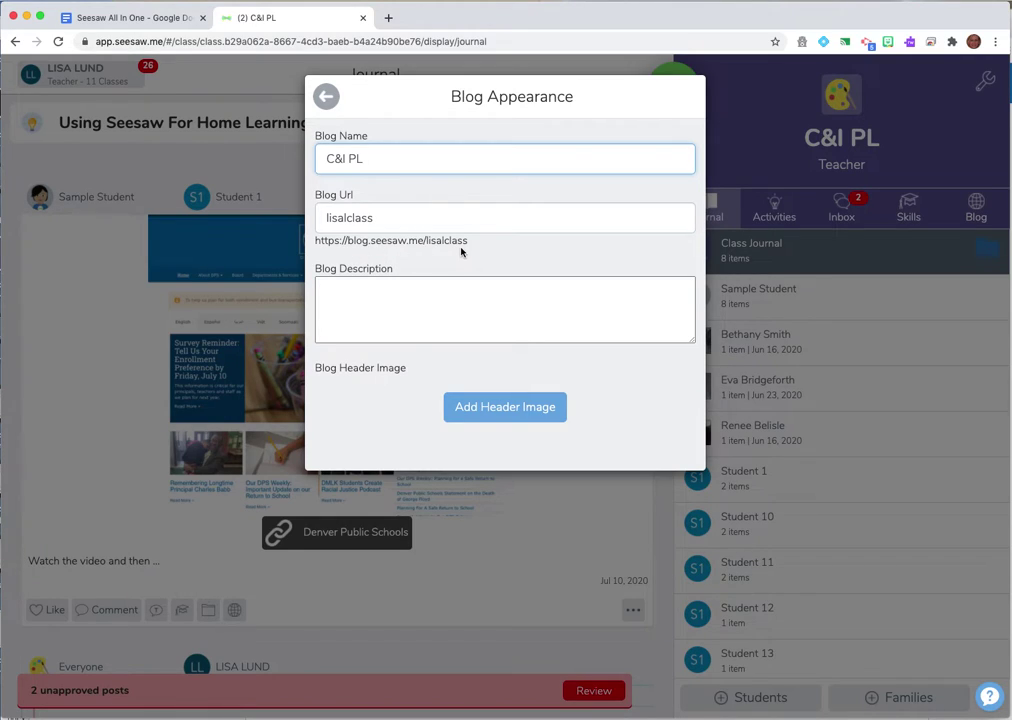
{"action": "left_click", "coordinate": [333, 291]}
{"action": "left_click", "coordinate": [510, 410]}
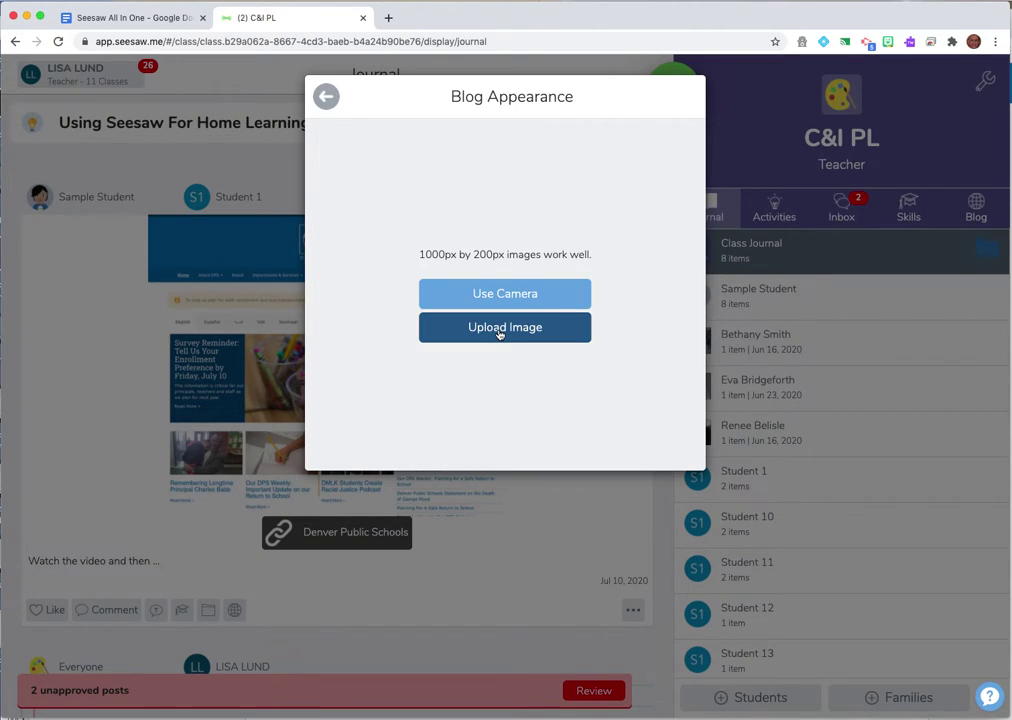
{"action": "left_click", "coordinate": [500, 332]}
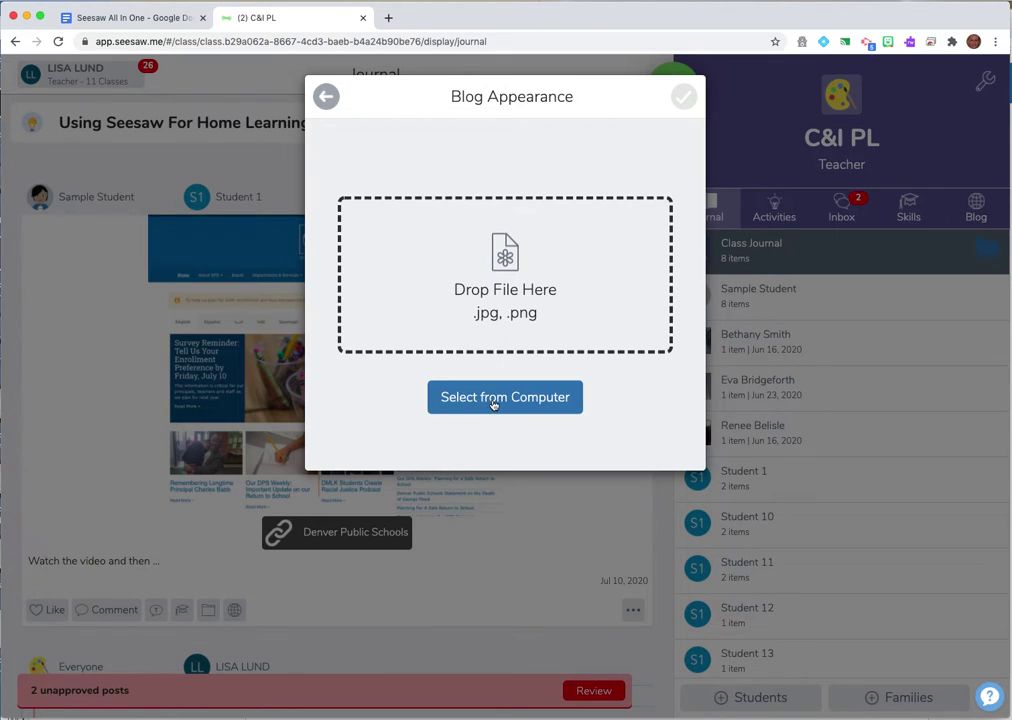
{"action": "left_click", "coordinate": [328, 96]}
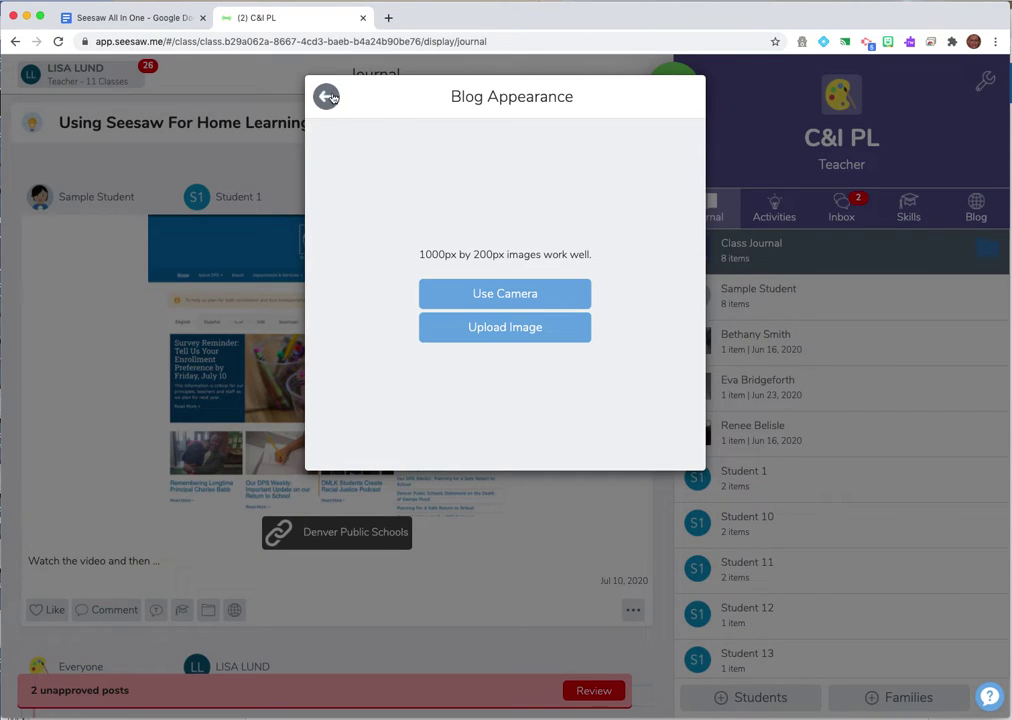
{"action": "left_click", "coordinate": [328, 97]}
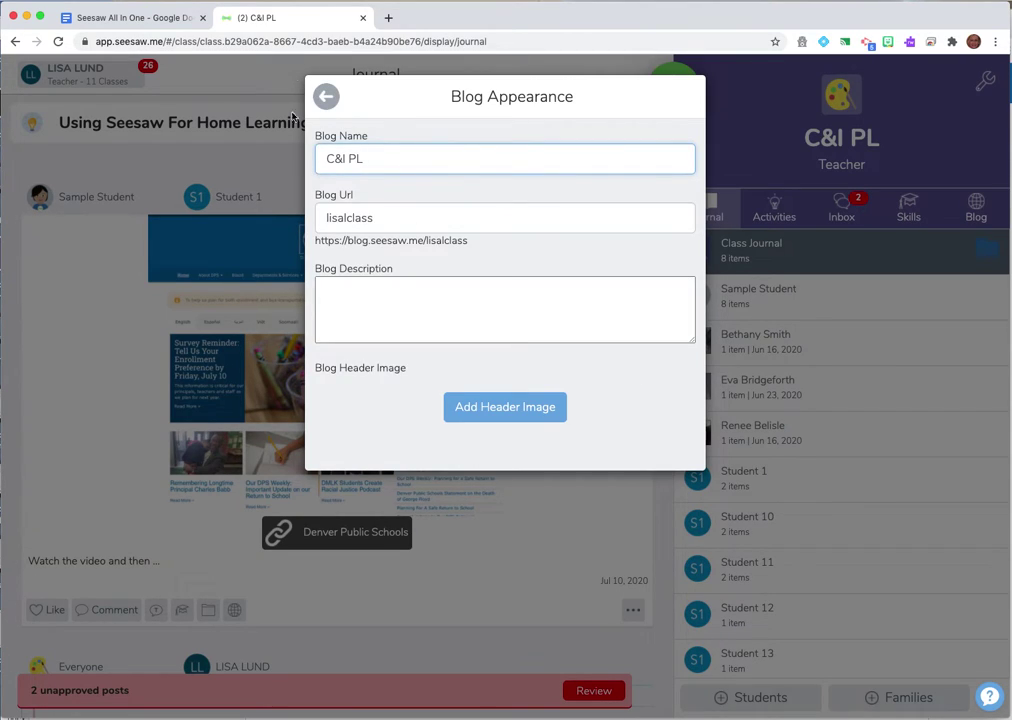
{"action": "left_click", "coordinate": [329, 97]}
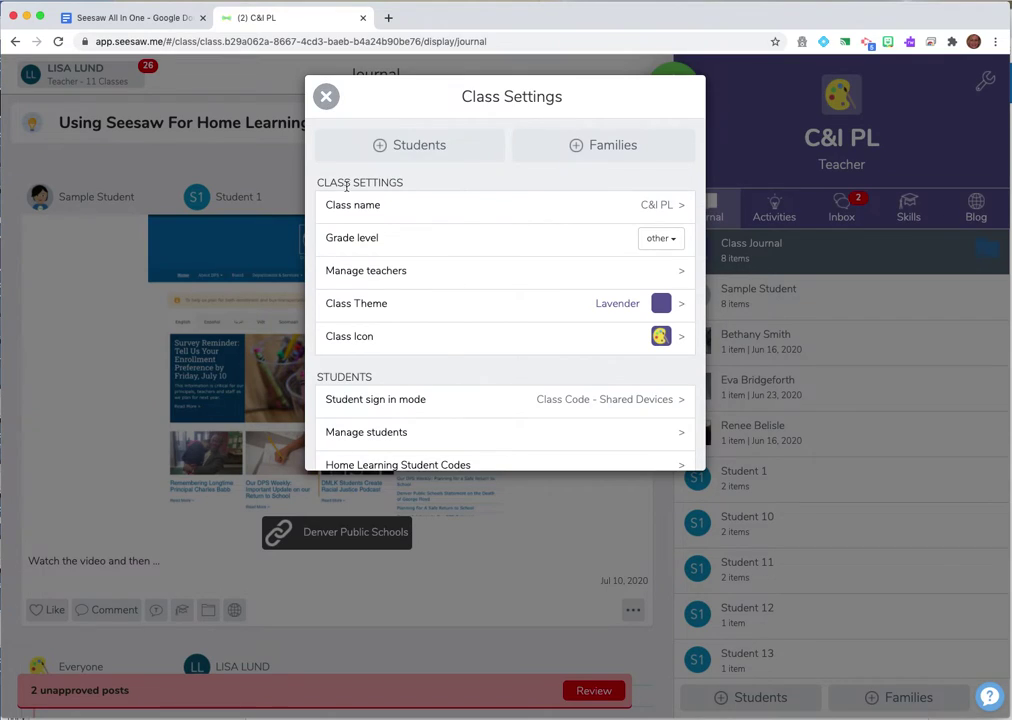
Check the class blog's web link and the Connected Blogs page, and close the class settings.
{"action": "scroll", "coordinate": [443, 355], "scroll_direction": "down", "scroll_amount": 5}
{"action": "scroll", "coordinate": [443, 353], "scroll_direction": "down", "scroll_amount": 3}
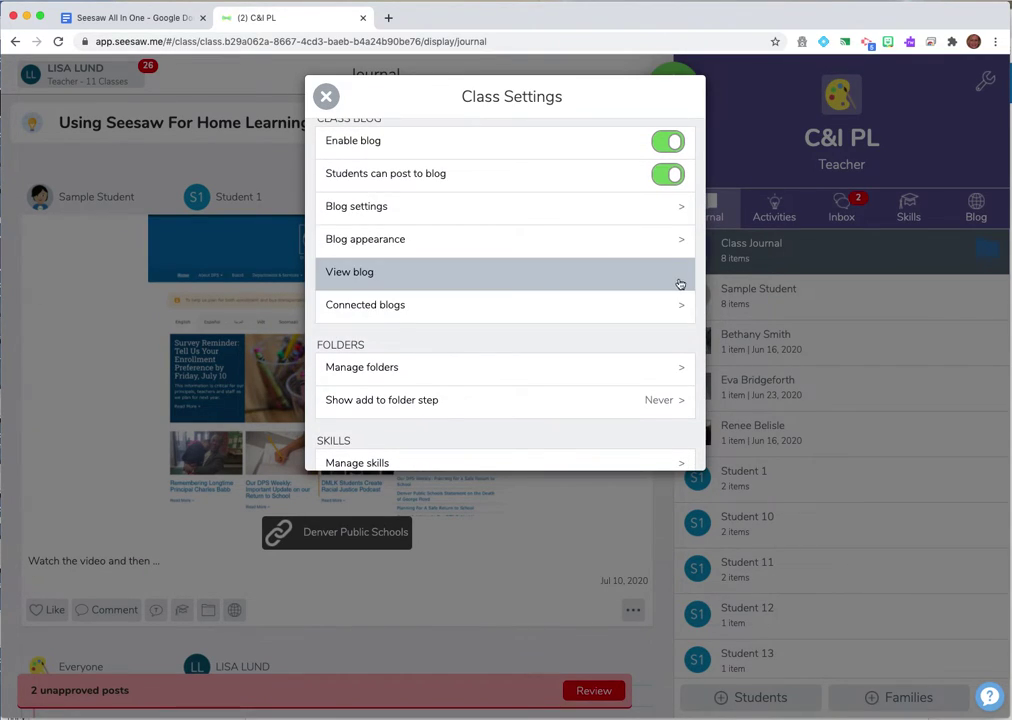
{"action": "left_click", "coordinate": [398, 280]}
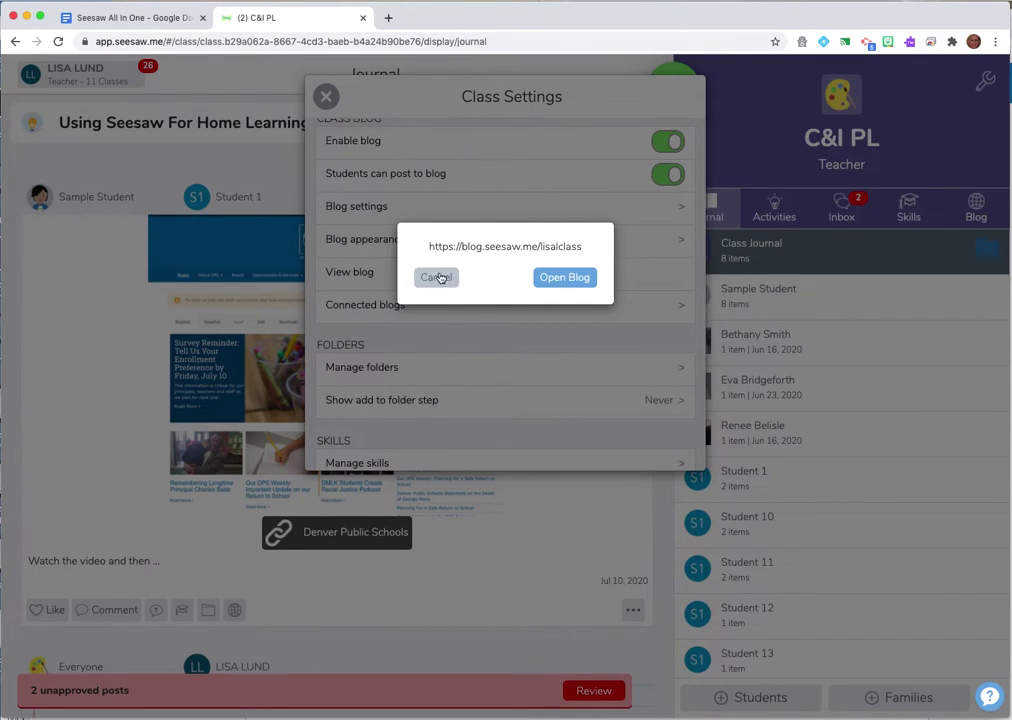
{"action": "left_click", "coordinate": [433, 277]}
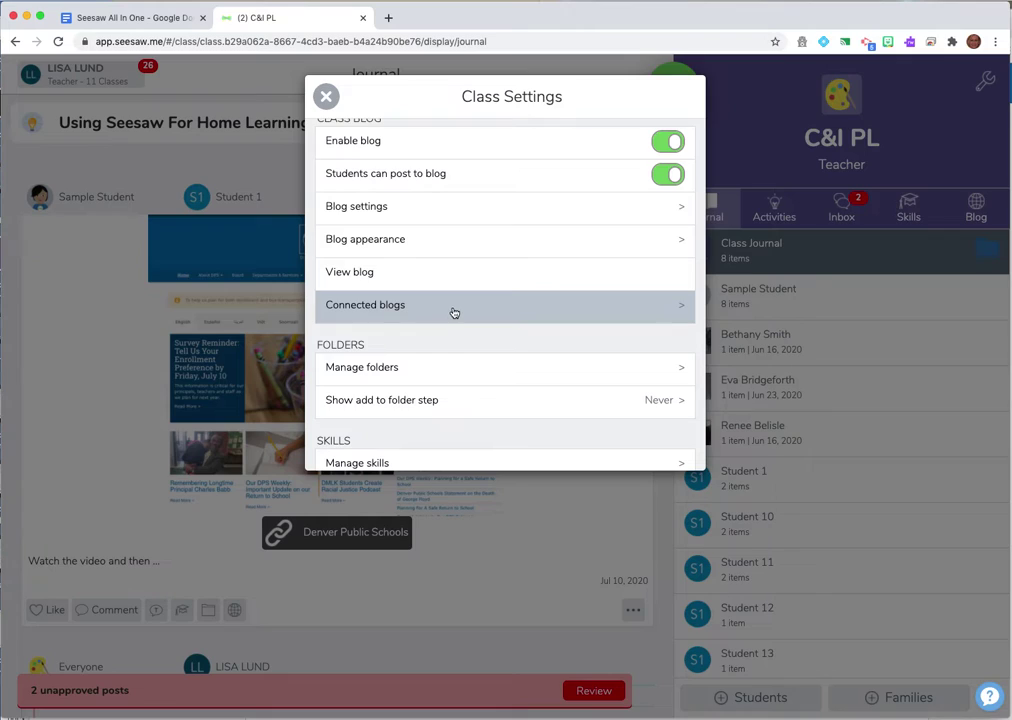
{"action": "left_click", "coordinate": [682, 309]}
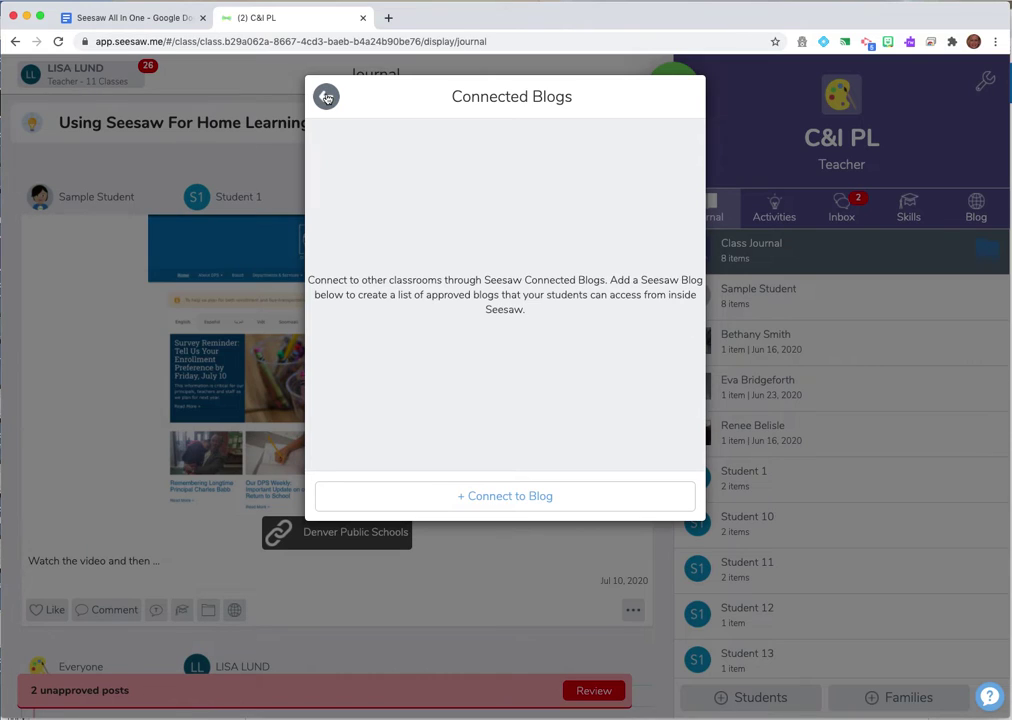
{"action": "left_click", "coordinate": [327, 99]}
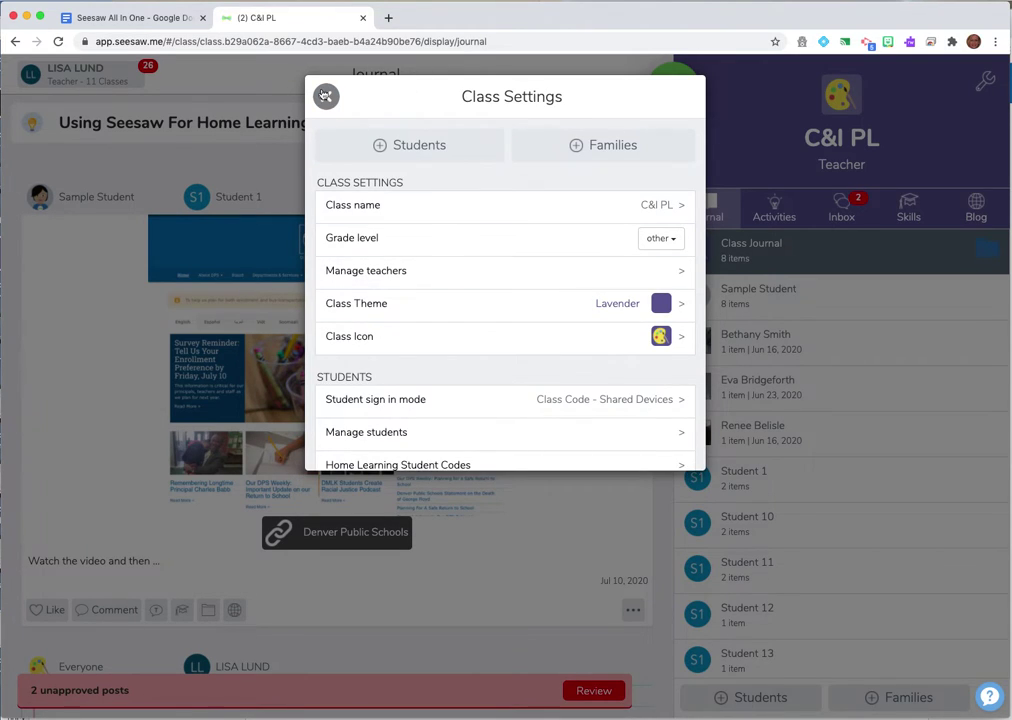
{"action": "left_click", "coordinate": [326, 96]}
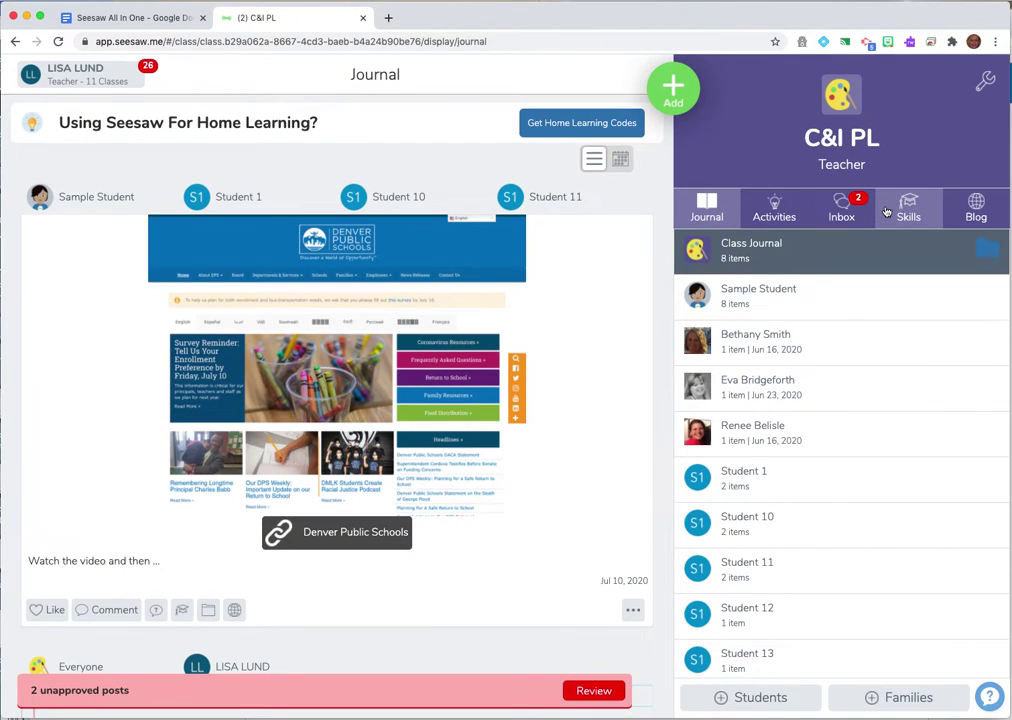
Open the class blog and its help article, and read how to enable or disable comments and disable the blog.
{"action": "left_click", "coordinate": [971, 210]}
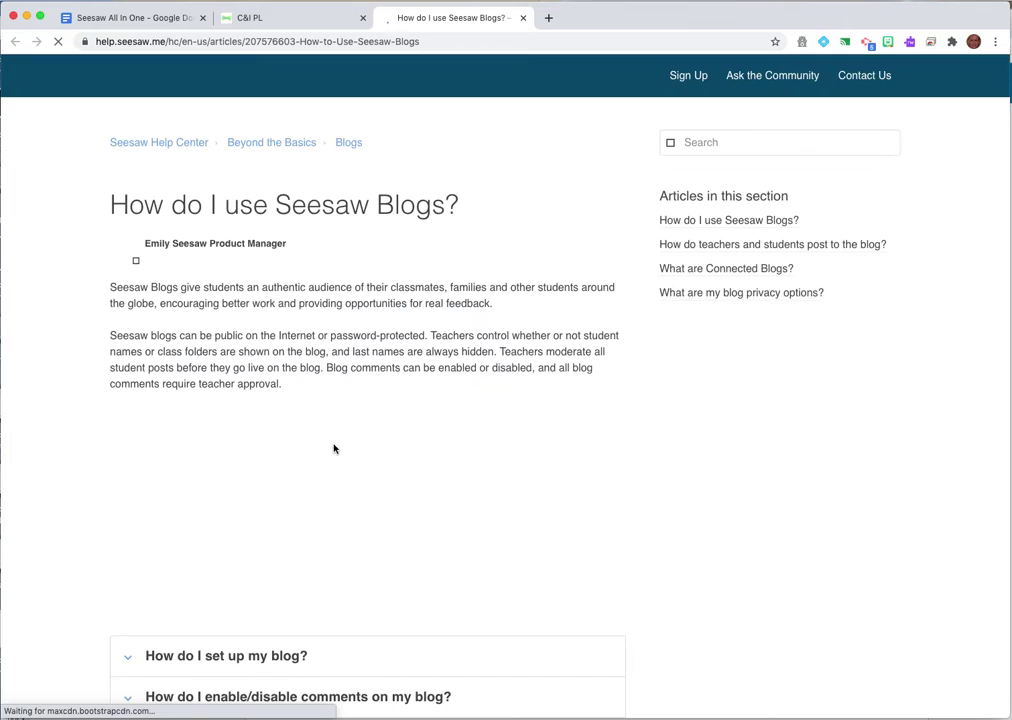
{"action": "scroll", "coordinate": [334, 455], "scroll_direction": "down", "scroll_amount": 5}
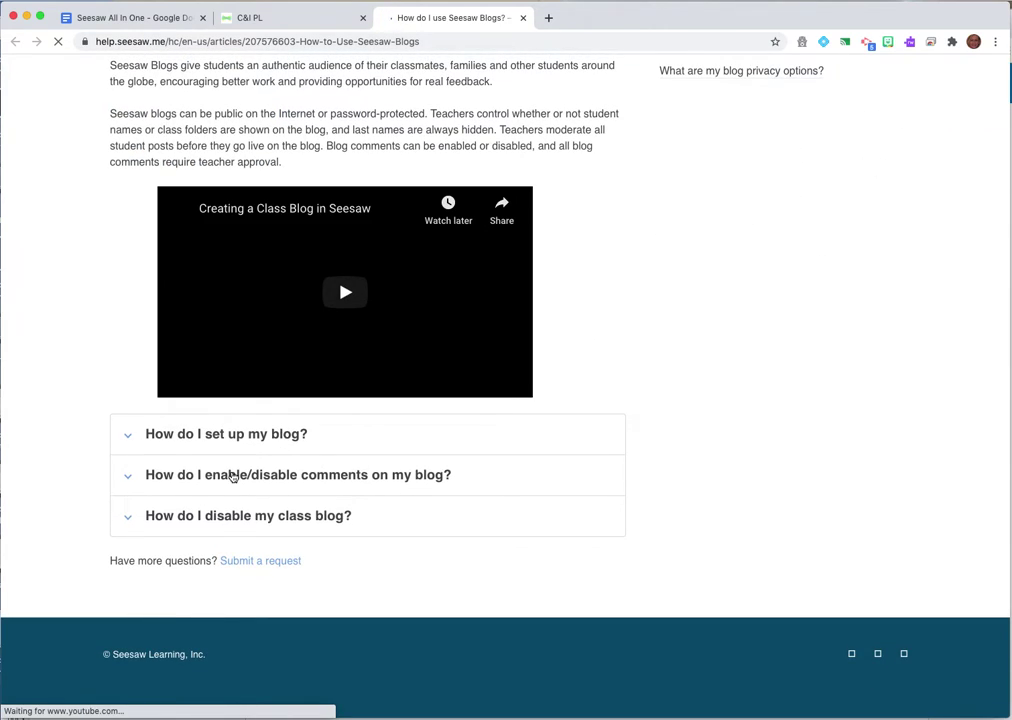
{"action": "left_click", "coordinate": [228, 477]}
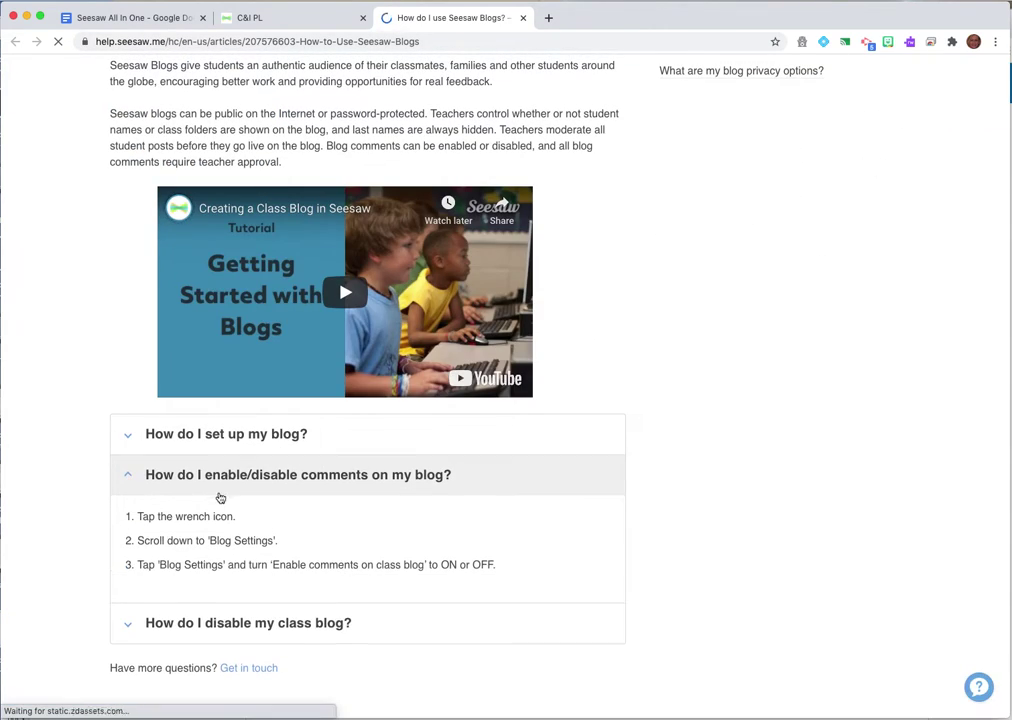
{"action": "scroll", "coordinate": [249, 568], "scroll_direction": "down", "scroll_amount": 2}
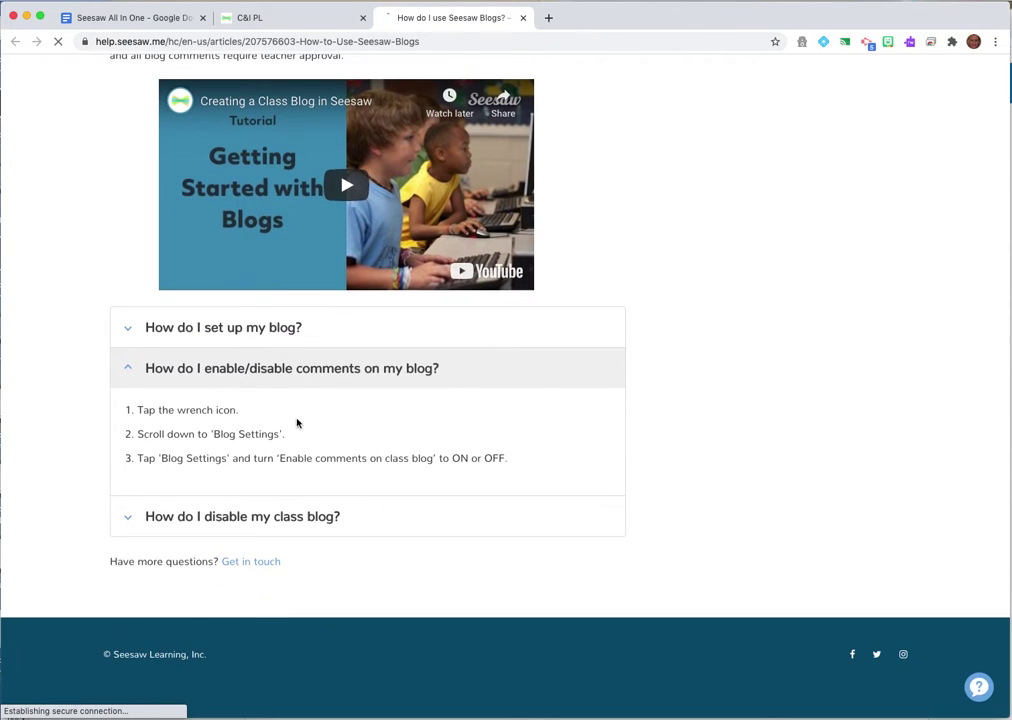
{"action": "left_click", "coordinate": [283, 517]}
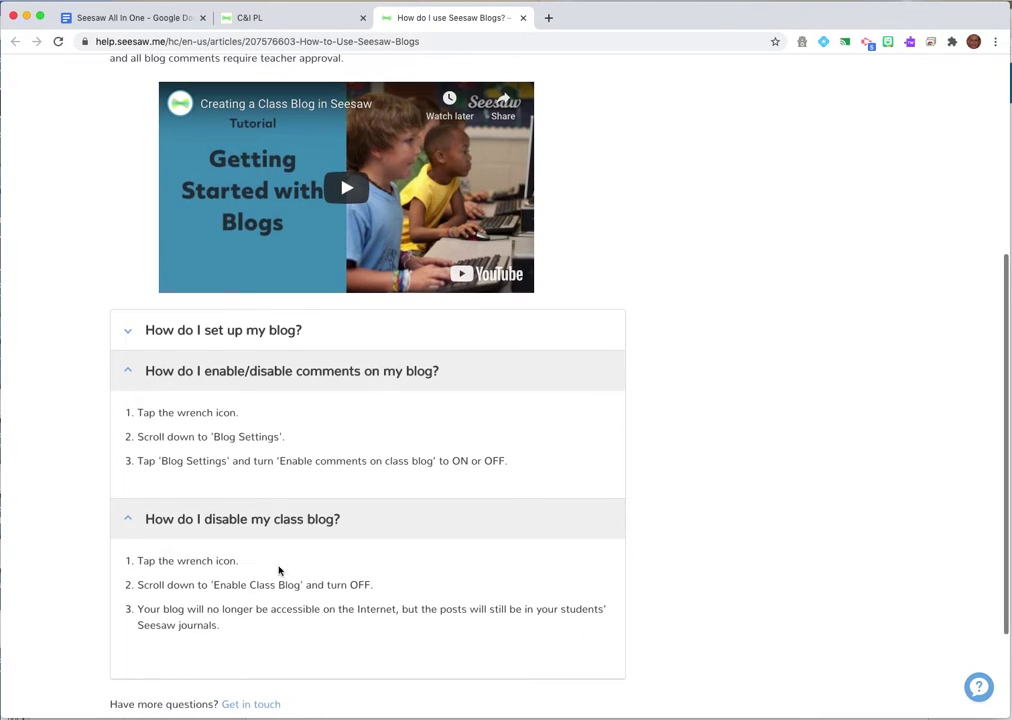
{"action": "scroll", "coordinate": [323, 330], "scroll_direction": "up", "scroll_amount": 3}
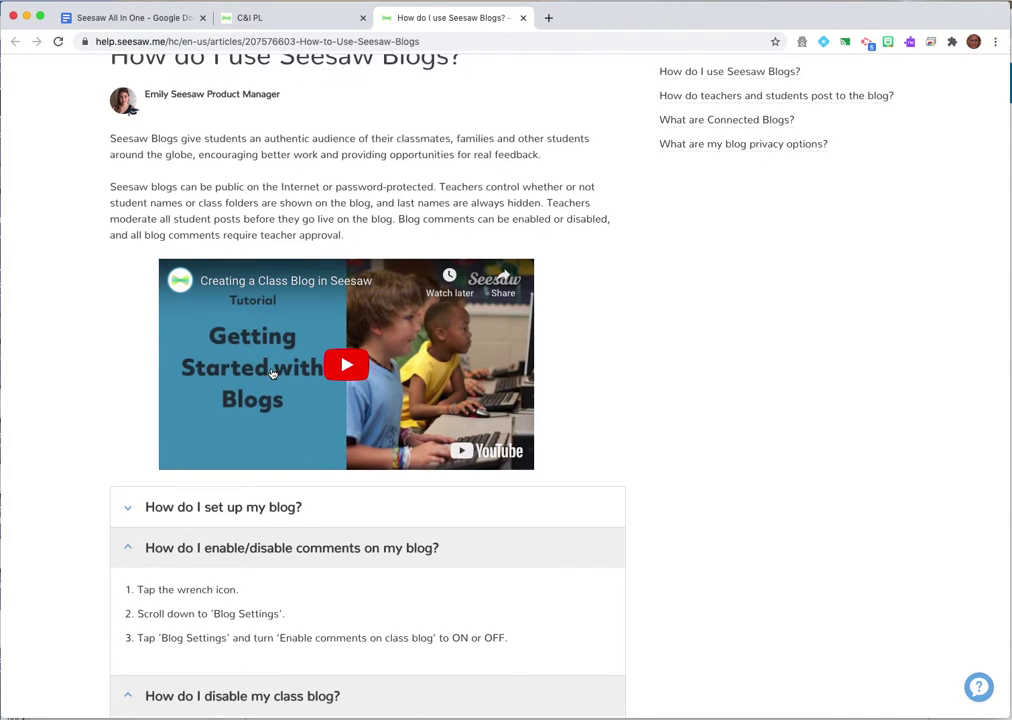
Return to the class journal and start a new note as posted student work.
{"action": "left_click", "coordinate": [286, 20]}
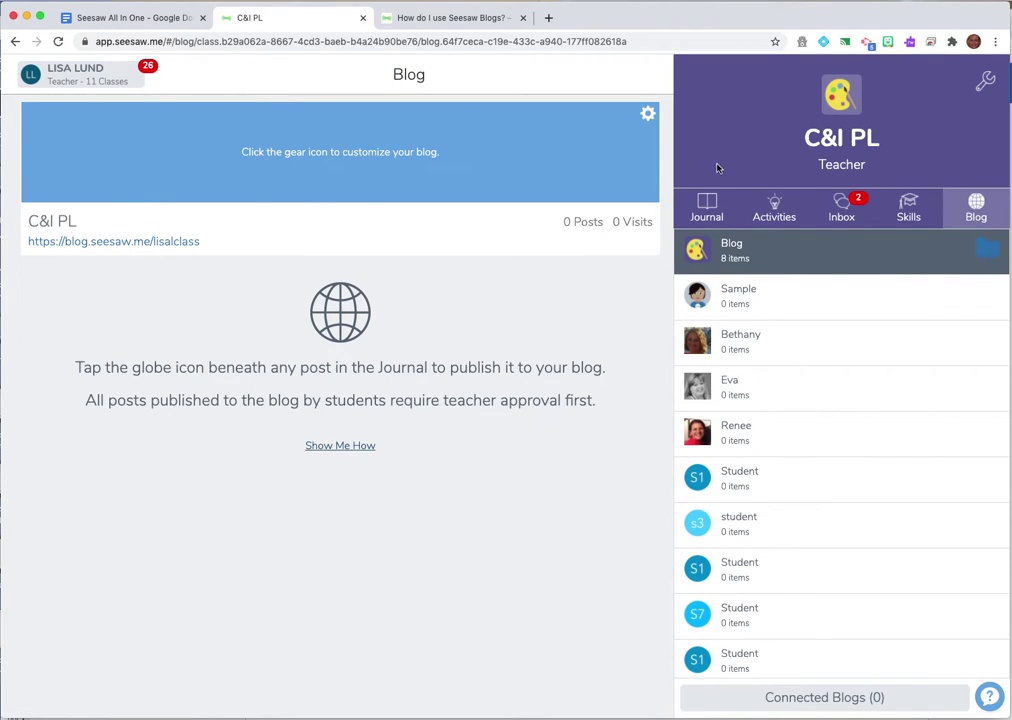
{"action": "left_click", "coordinate": [707, 206]}
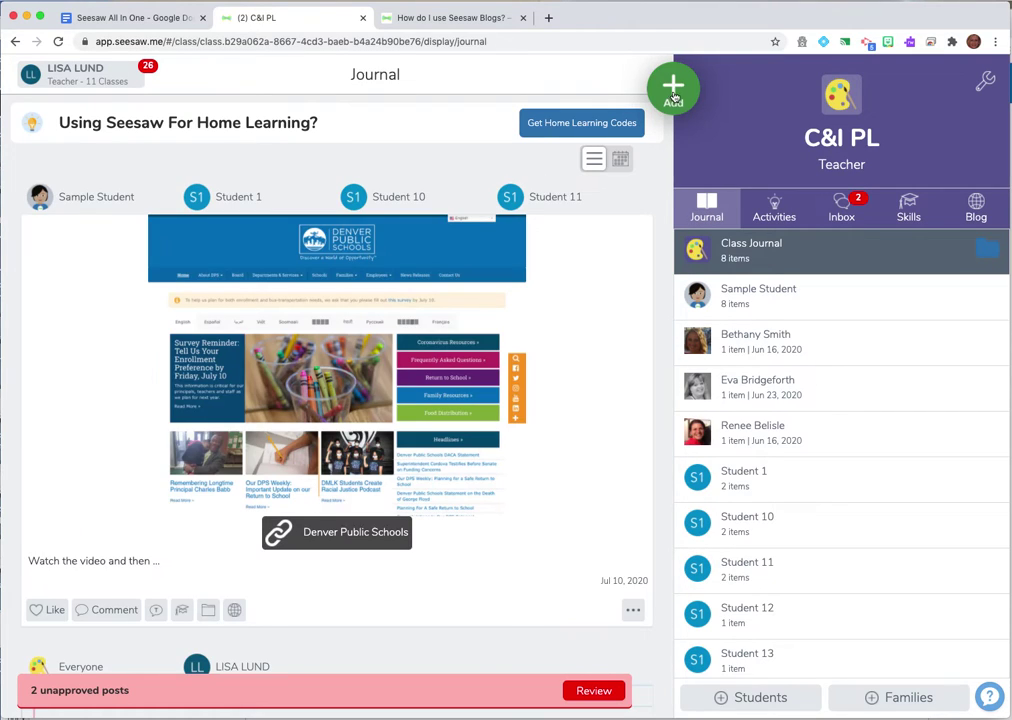
{"action": "left_click", "coordinate": [673, 92]}
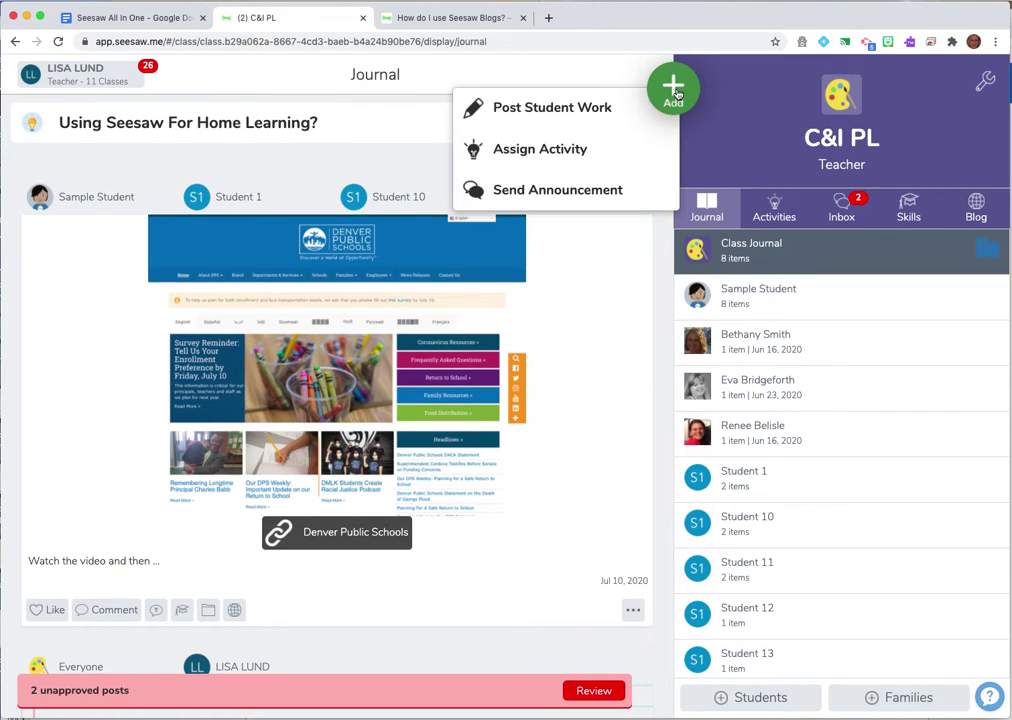
{"action": "left_click", "coordinate": [563, 112]}
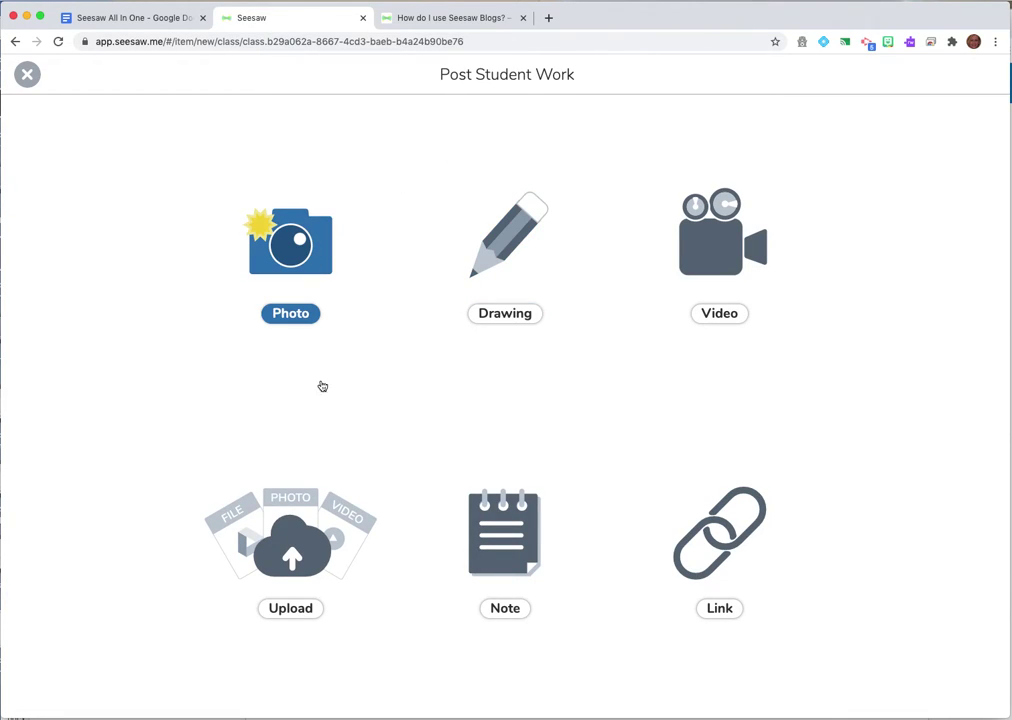
{"action": "left_click", "coordinate": [517, 586]}
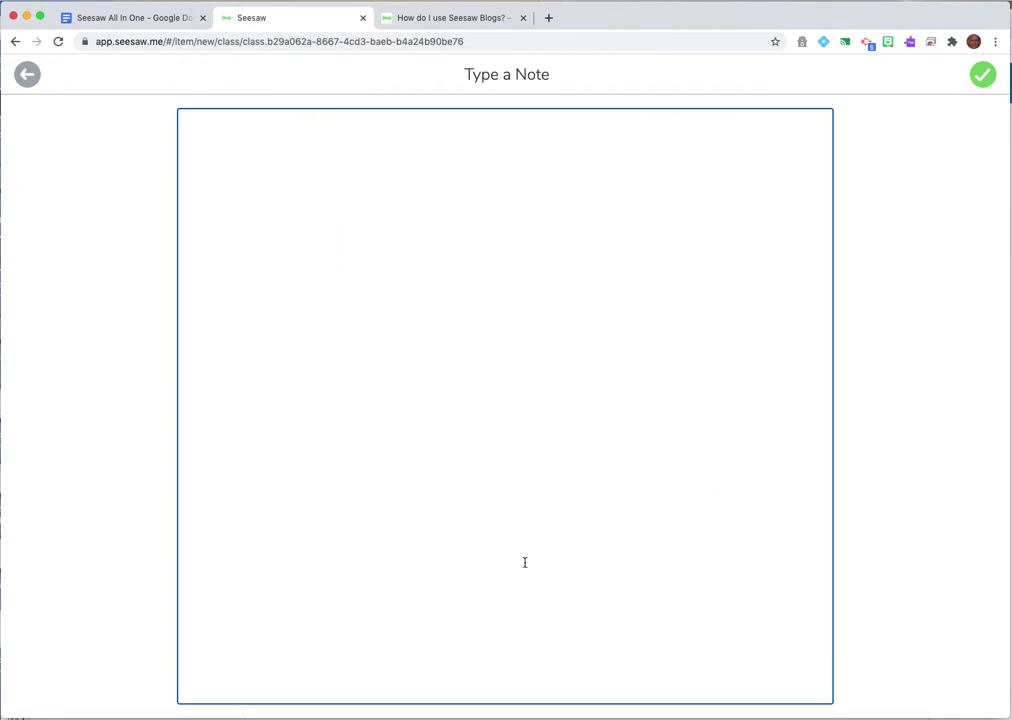
Write the note "Today can you open the blog and tell me how you are feeling today and what you are excited to learn.".
{"action": "type", "text": "Today can you open th eblo"}
{"action": "key", "text": "BackSpace"}
{"action": "key", "text": "BackSpace"}
{"action": "key", "text": "BackSpace"}
{"action": "key", "text": "BackSpace"}
{"action": "key", "text": "BackSpace"}
{"action": "type", "text": "e blog and tell me how you are"}
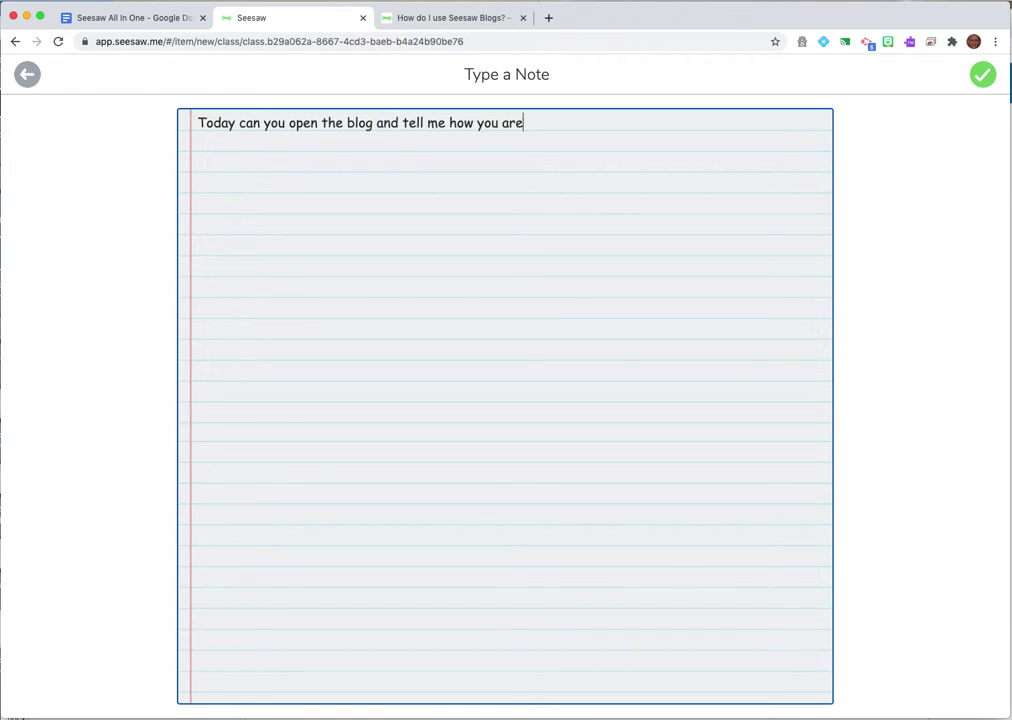
{"action": "type", "text": " feeling "}
{"action": "type", "text": "afte the"}
{"action": "key", "text": "BackSpace"}
{"action": "key", "text": "BackSpace"}
{"action": "key", "text": "BackSpace"}
{"action": "key", "text": "BackSpace"}
{"action": "key", "text": "BackSpace"}
{"action": "type", "text": "er"}
{"action": "key", "text": "BackSpace"}
{"action": "key", "text": "BackSpace"}
{"action": "key", "text": "BackSpace"}
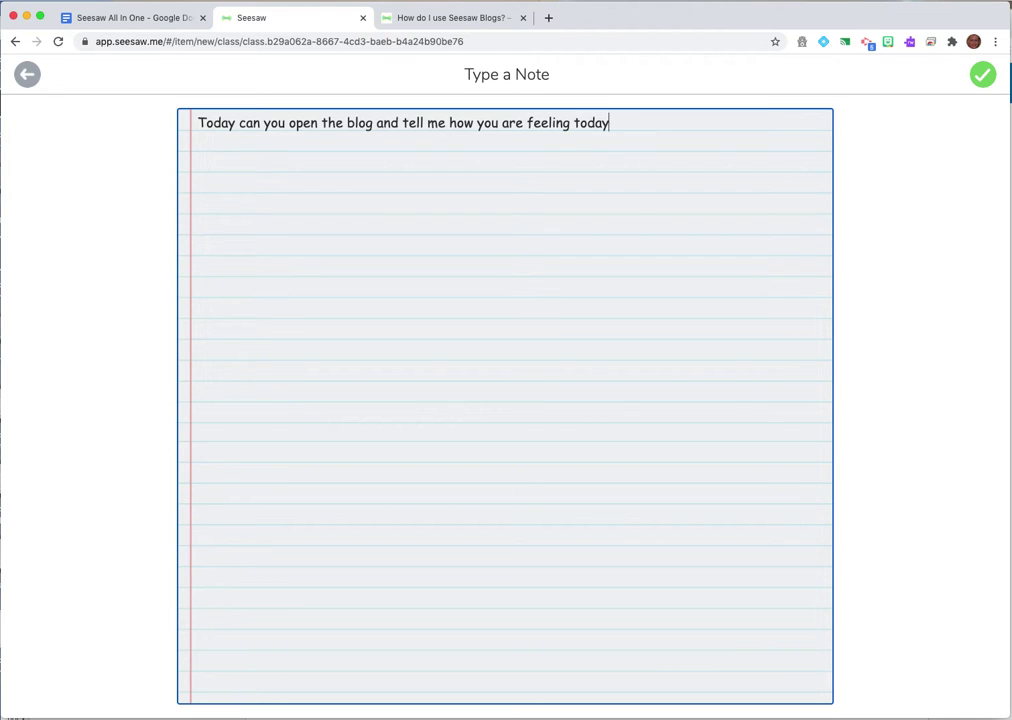
{"action": "type", "text": "and what you ar"}
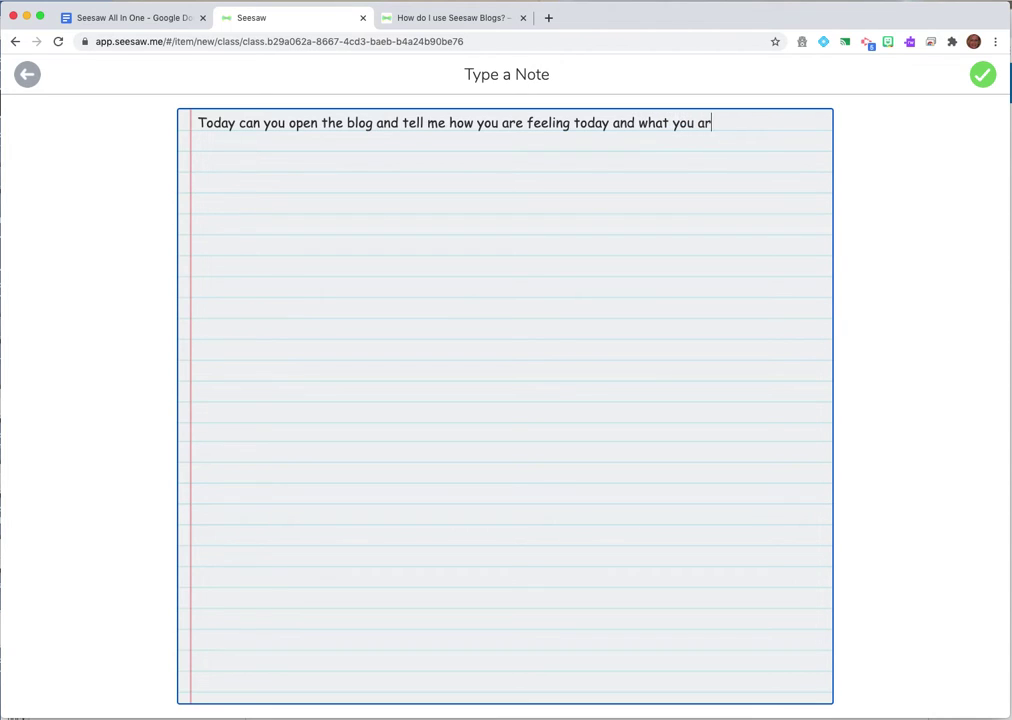
{"action": "type", "text": "e excited to learn."}
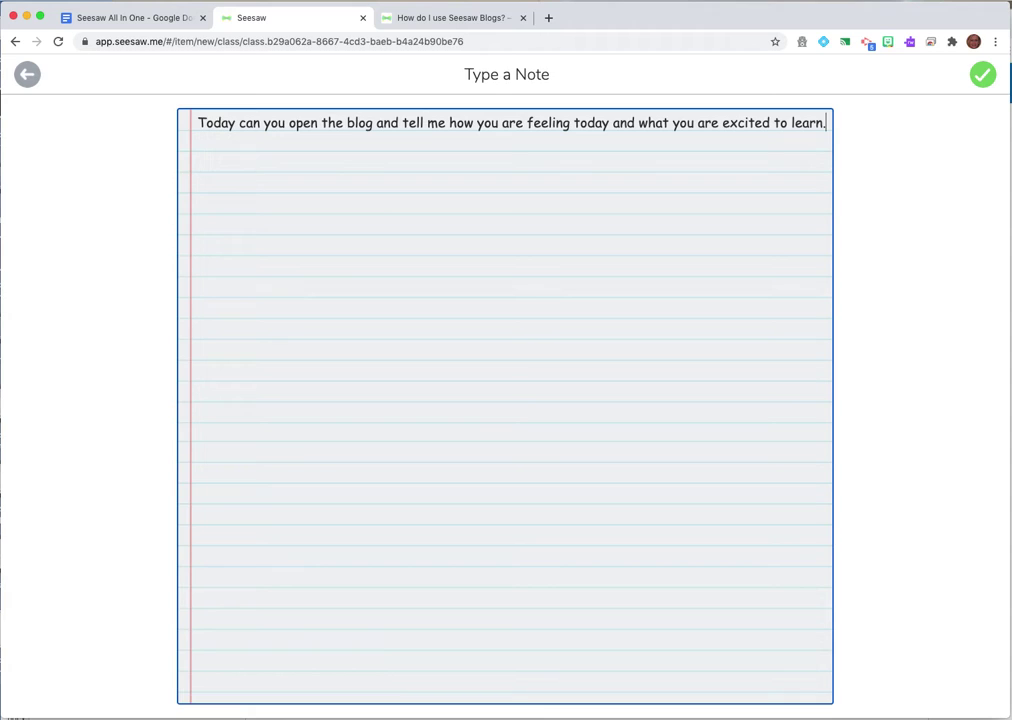
Finish the note and assign it to all students in C&I PL except the three with photo profiles below Sample Student.
{"action": "left_click", "coordinate": [983, 75]}
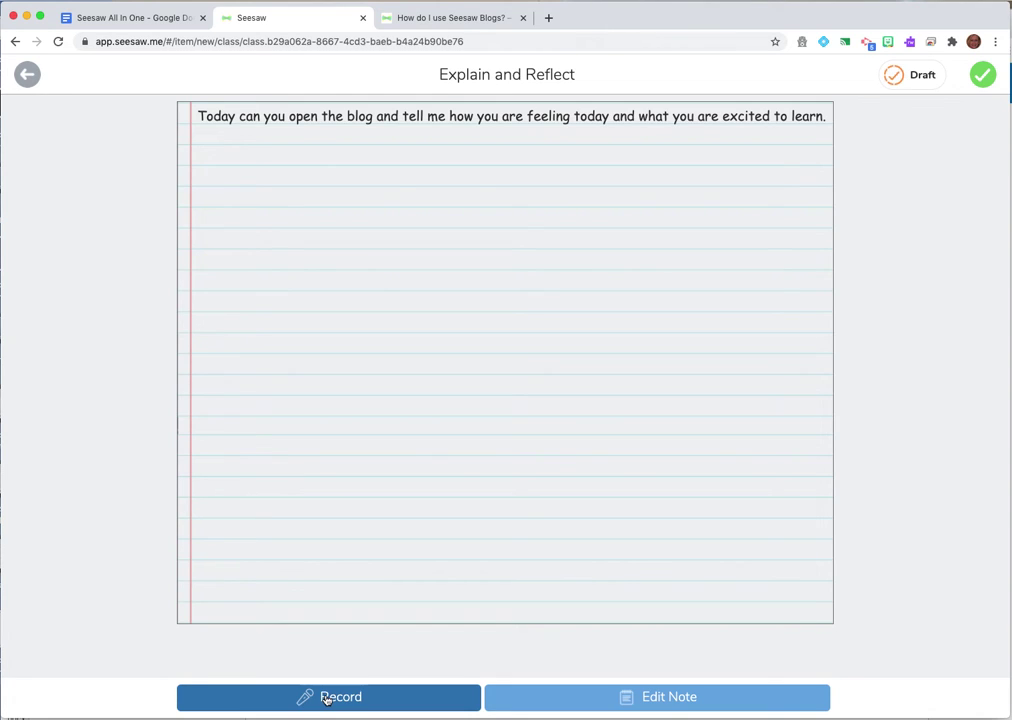
{"action": "left_click", "coordinate": [985, 77]}
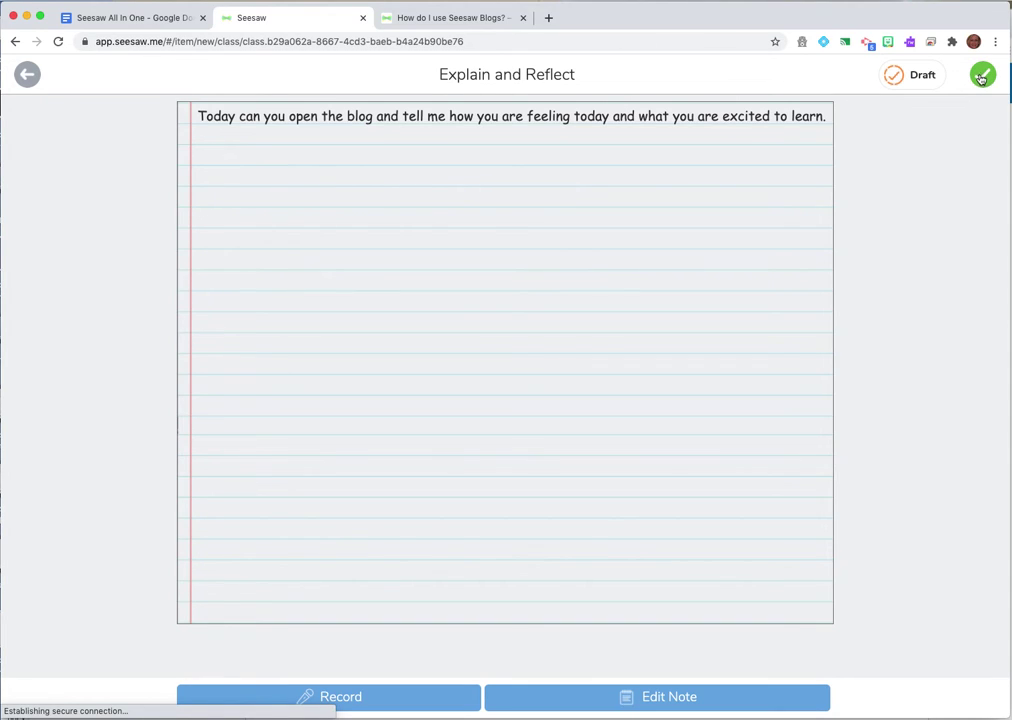
{"action": "left_click", "coordinate": [983, 76]}
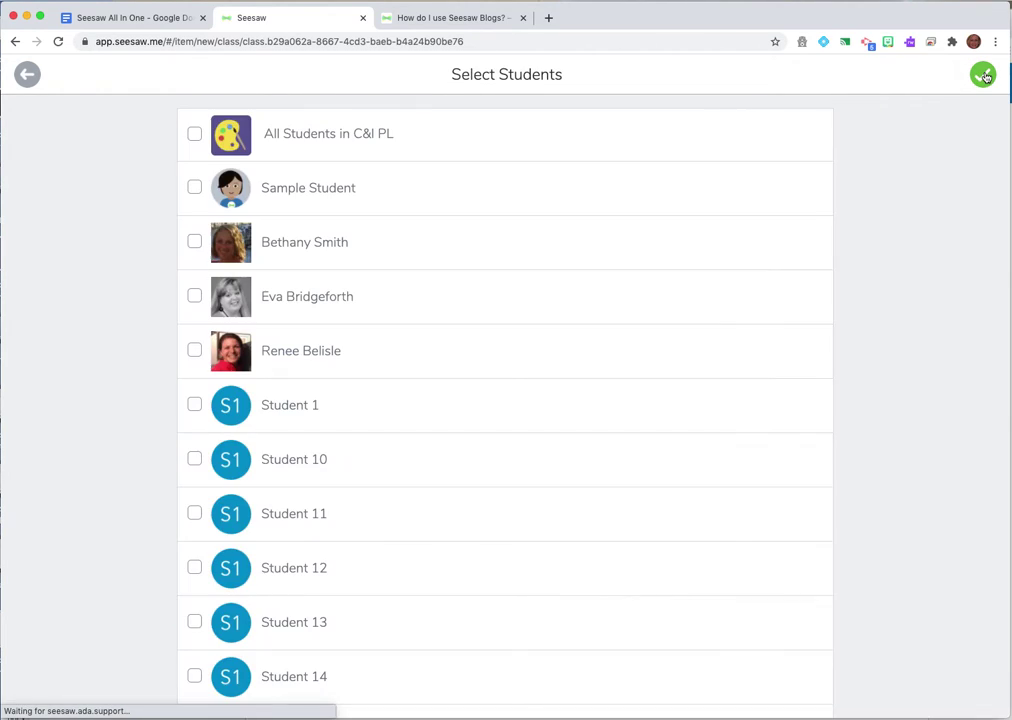
{"action": "left_click", "coordinate": [194, 133]}
{"action": "left_click", "coordinate": [984, 76]}
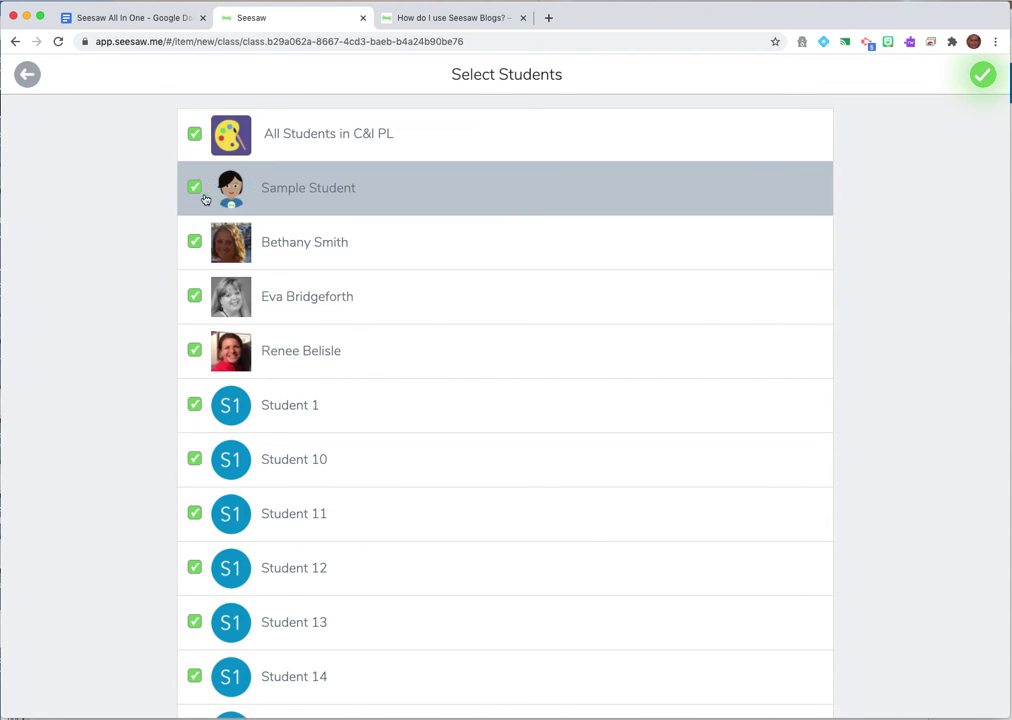
{"action": "left_click", "coordinate": [190, 258]}
{"action": "left_click", "coordinate": [195, 300]}
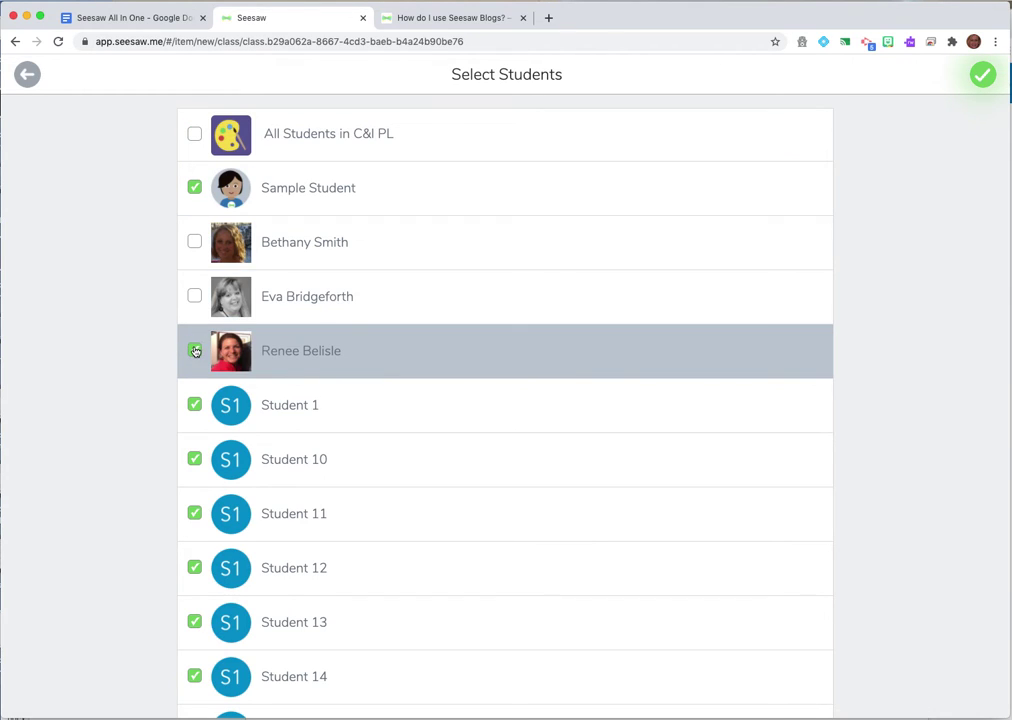
{"action": "left_click", "coordinate": [194, 350]}
{"action": "left_click", "coordinate": [983, 75]}
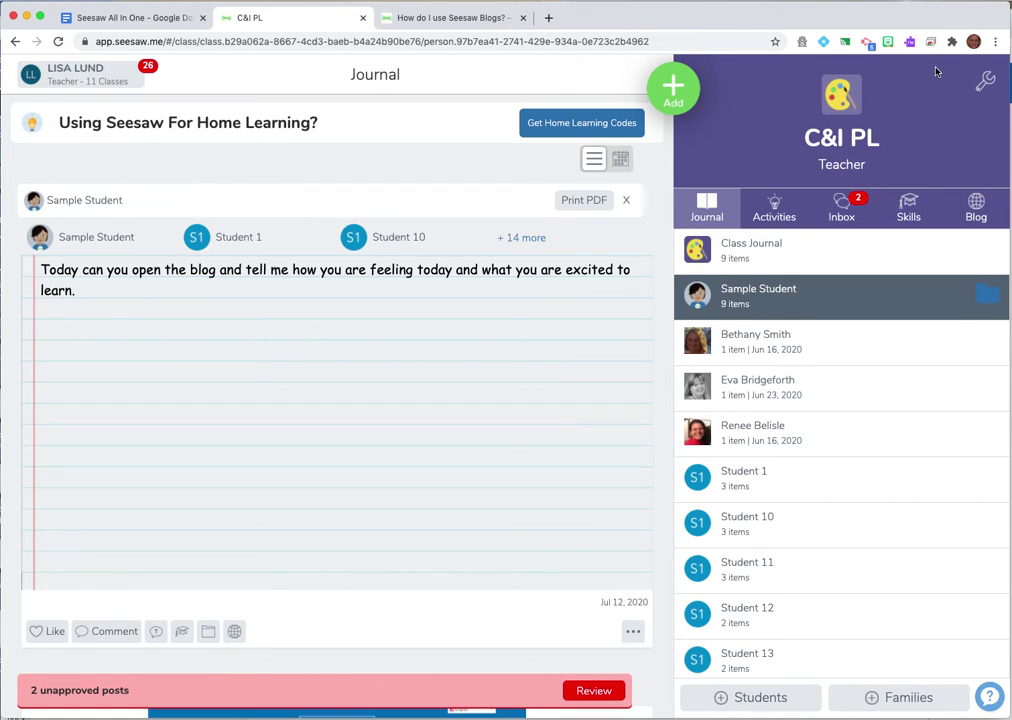
Publish the new note from the class journal to the class blog.
{"action": "left_click", "coordinate": [80, 230]}
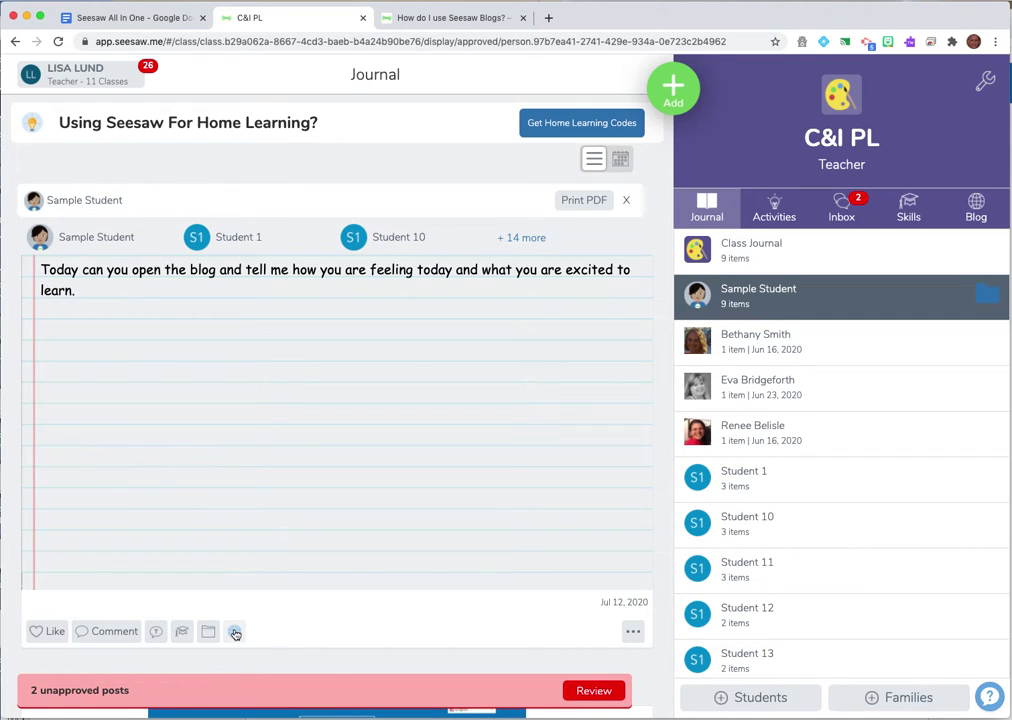
{"action": "left_click", "coordinate": [235, 633]}
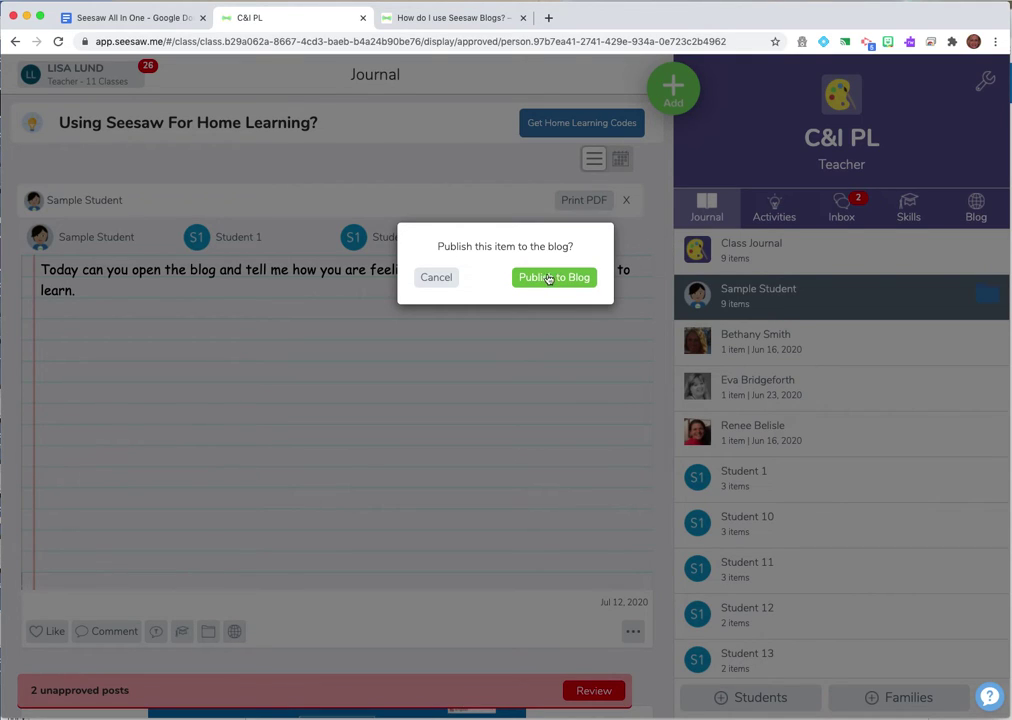
{"action": "left_click", "coordinate": [544, 279]}
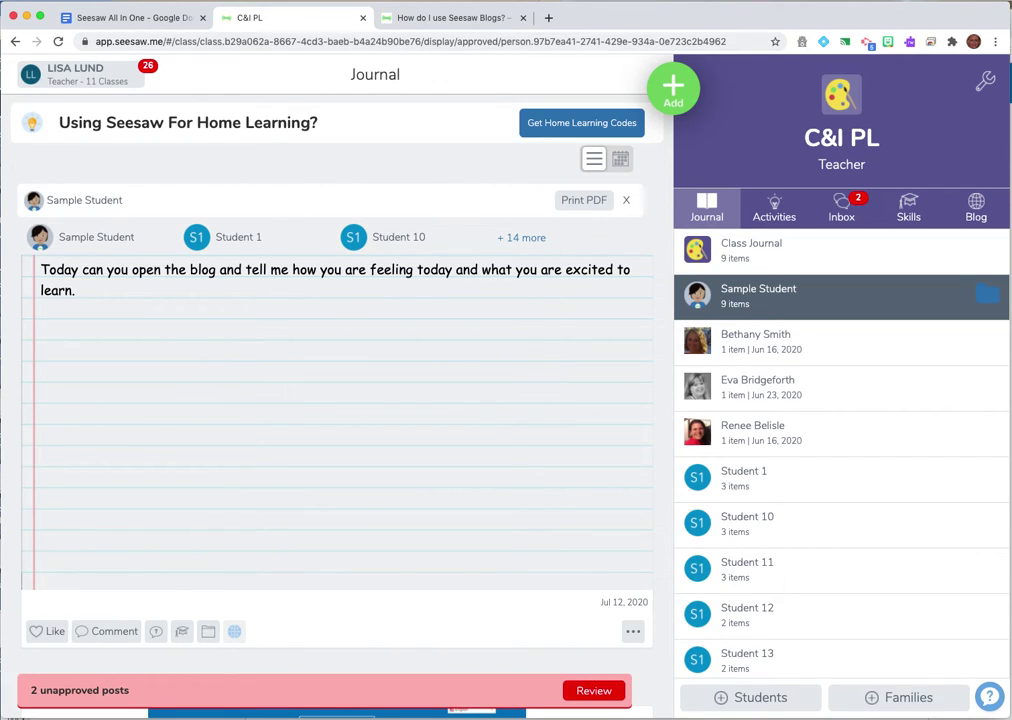
Open the class blog and post the comment "I am feeling sad today. My dog is sick." on the published note.
{"action": "left_click", "coordinate": [965, 210]}
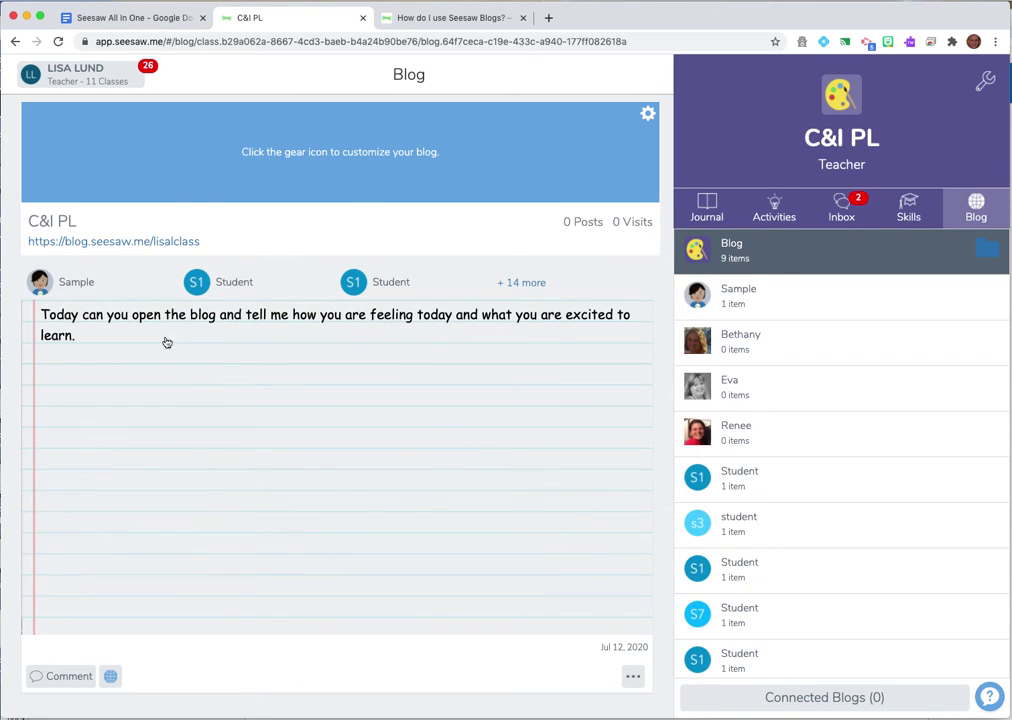
{"action": "left_click", "coordinate": [60, 678]}
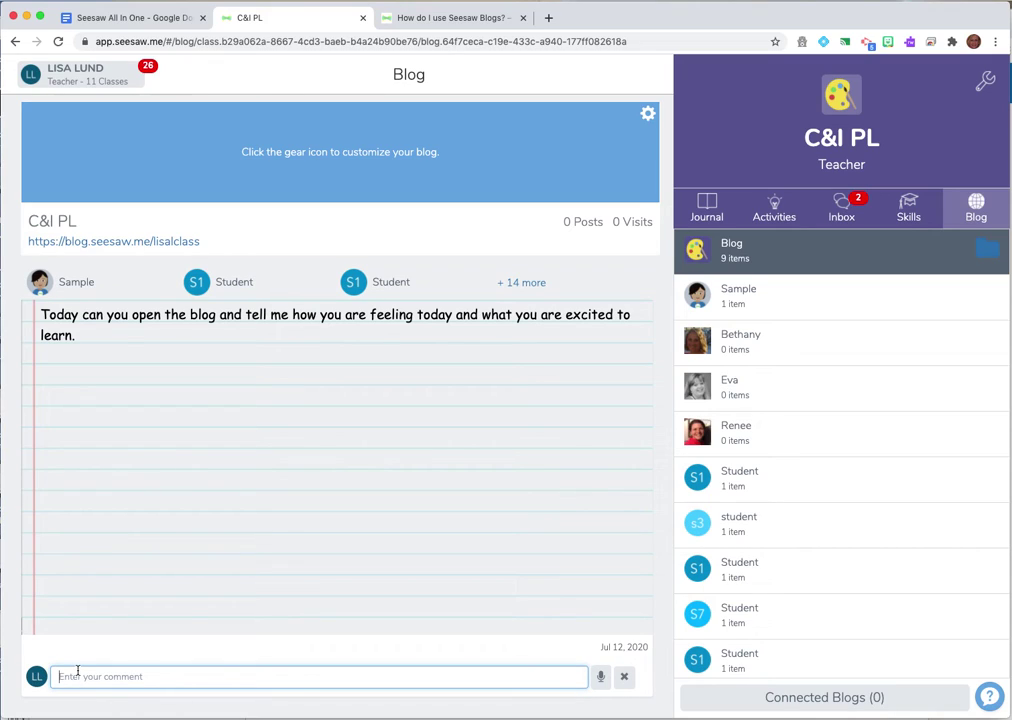
{"action": "type", "text": "I"}
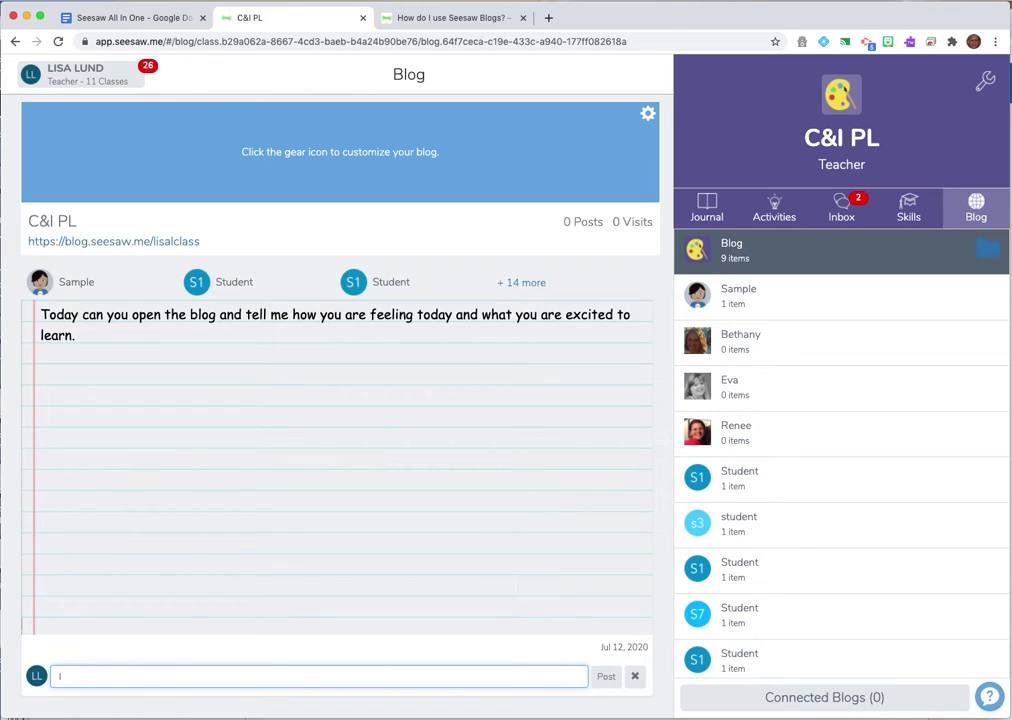
{"action": "type", "text": " am feeling sad today.  My dog is sick."}
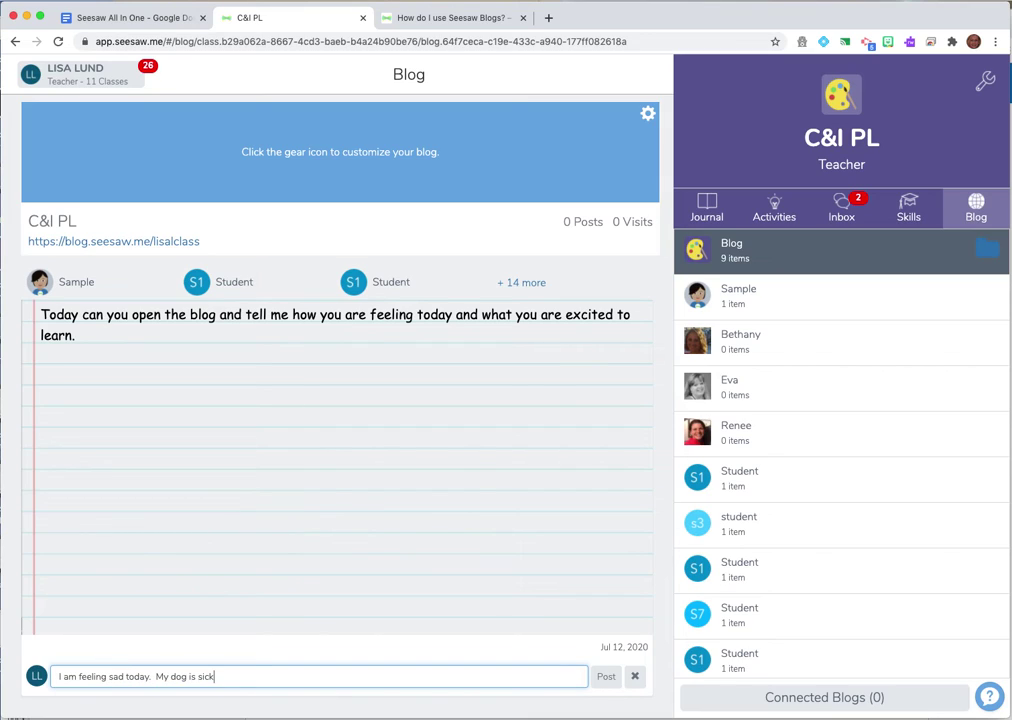
{"action": "left_click", "coordinate": [606, 676]}
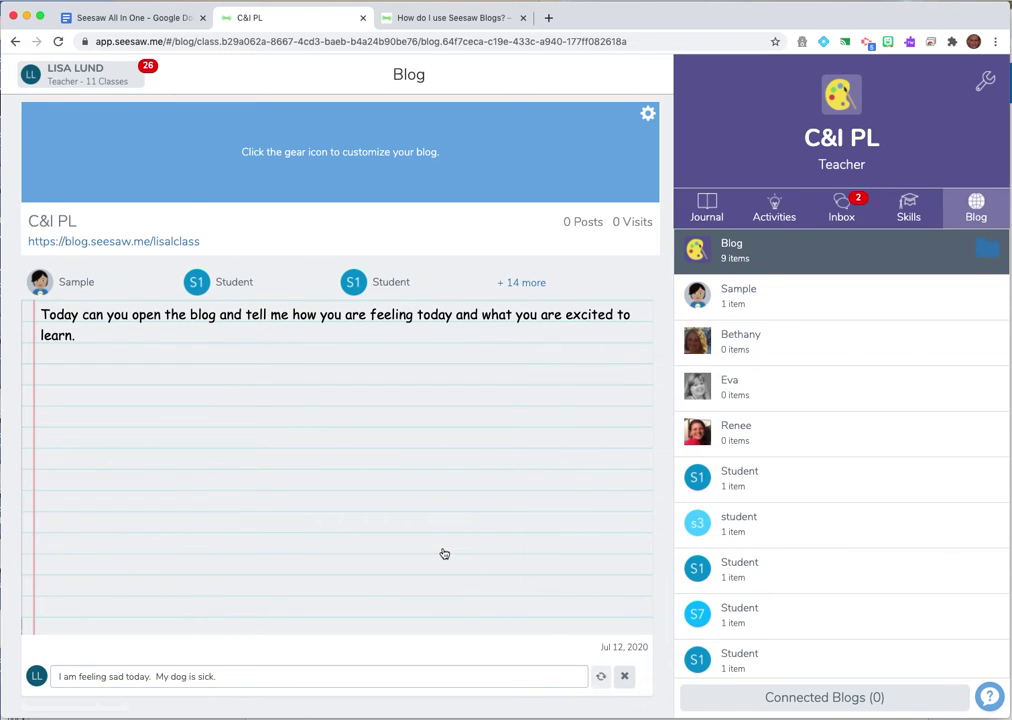
{"action": "scroll", "coordinate": [282, 553], "scroll_direction": "down", "scroll_amount": 1}
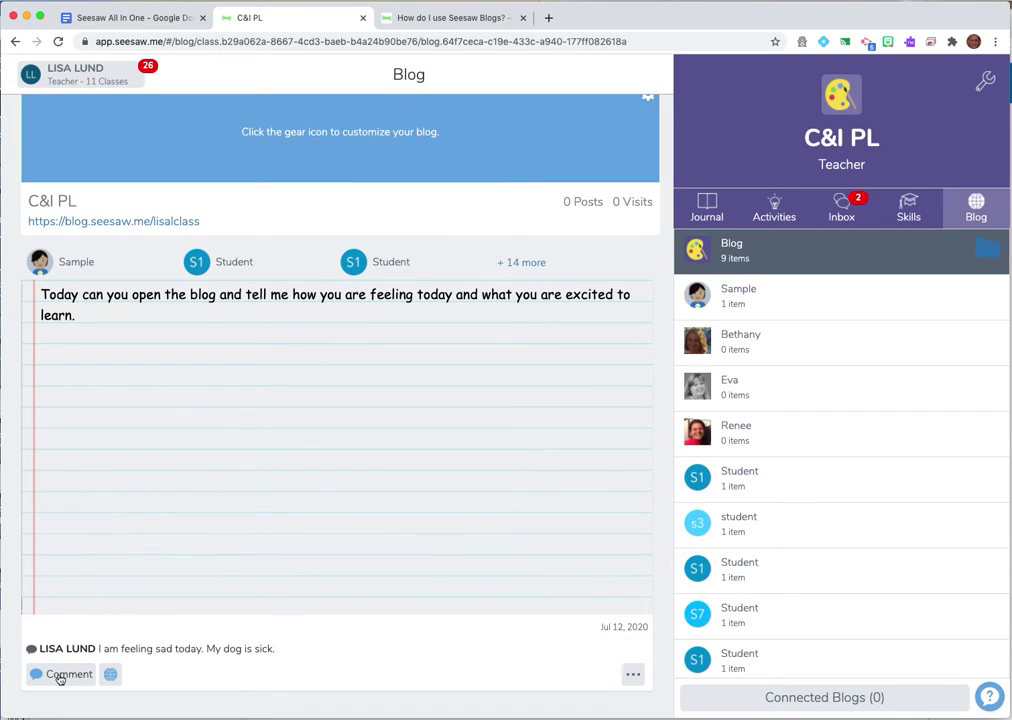